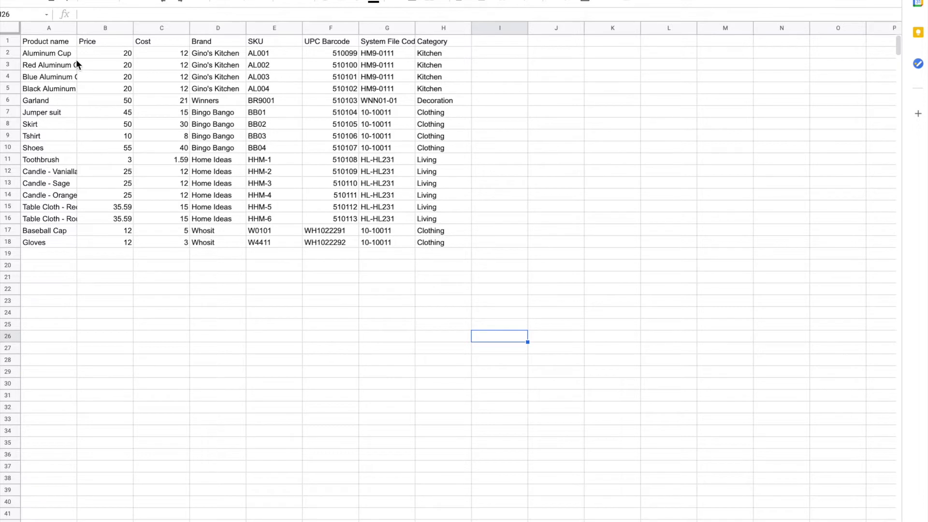
- Widen column A of the product sheet so the full product names fit
click(57, 41)
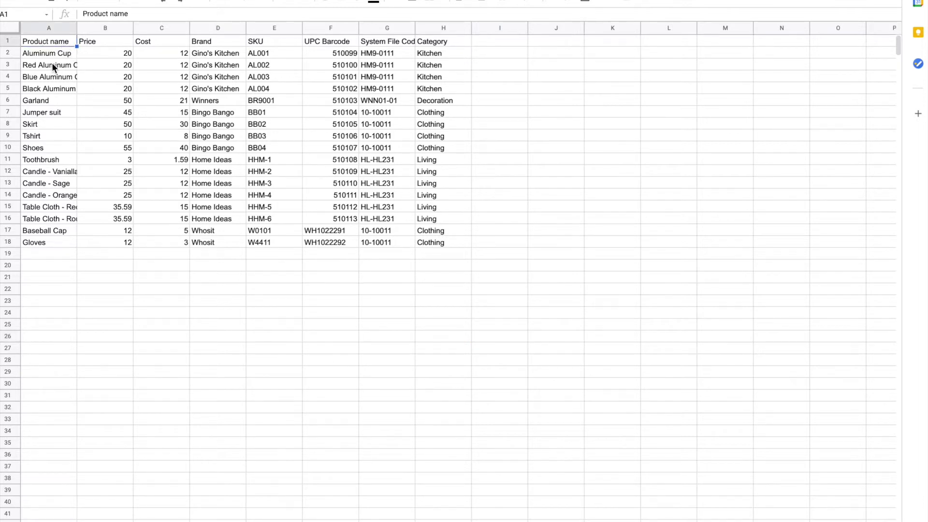
drag(48, 55, 47, 244)
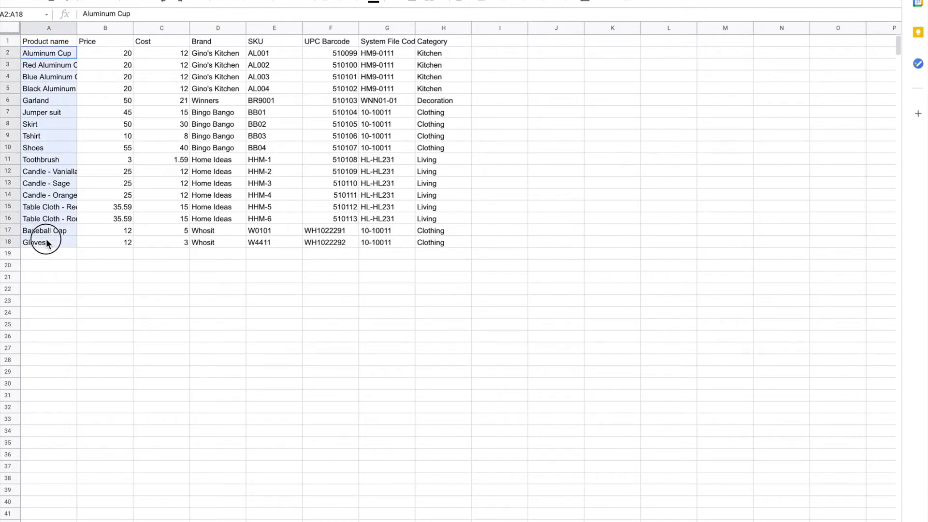
click(46, 243)
drag(77, 24, 105, 24)
- Change the header of the product name column in cell A1 to "Title"
click(71, 39)
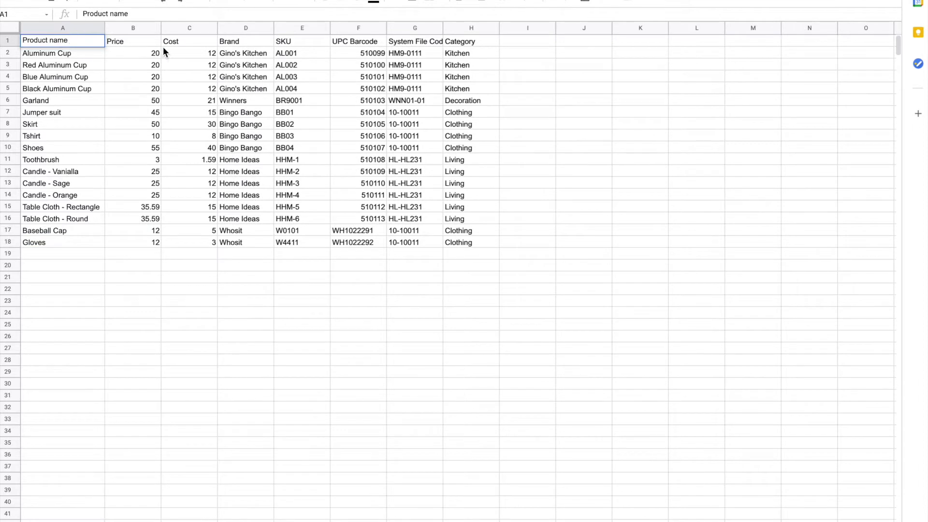
text(Title)
key(Return)
click(80, 276)
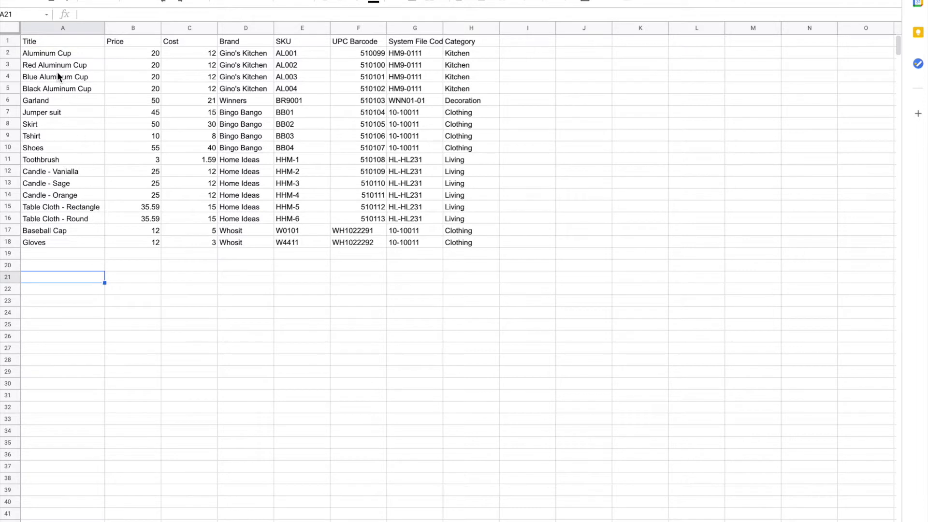
- Download the product sheet with its updated headers as a CSV file
click(53, 41)
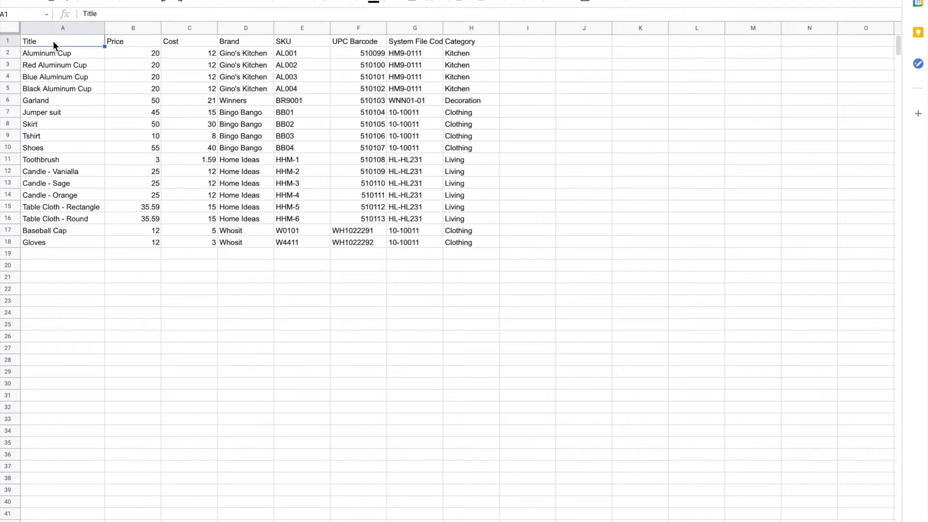
click(124, 46)
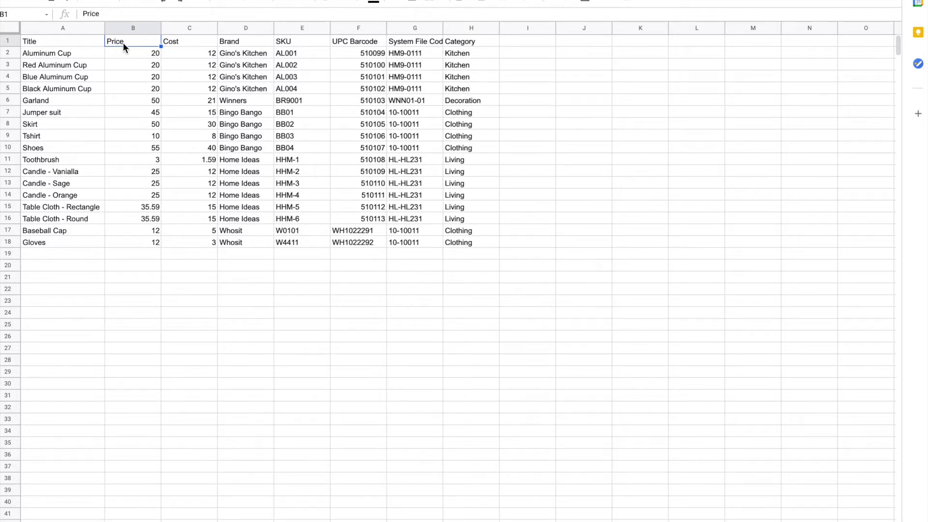
click(74, 43)
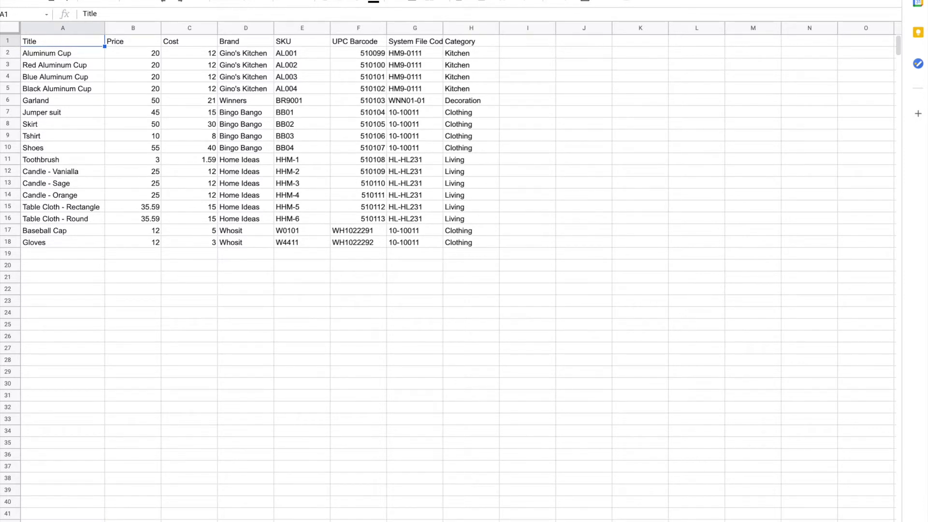
click(56, 1)
click(83, 139)
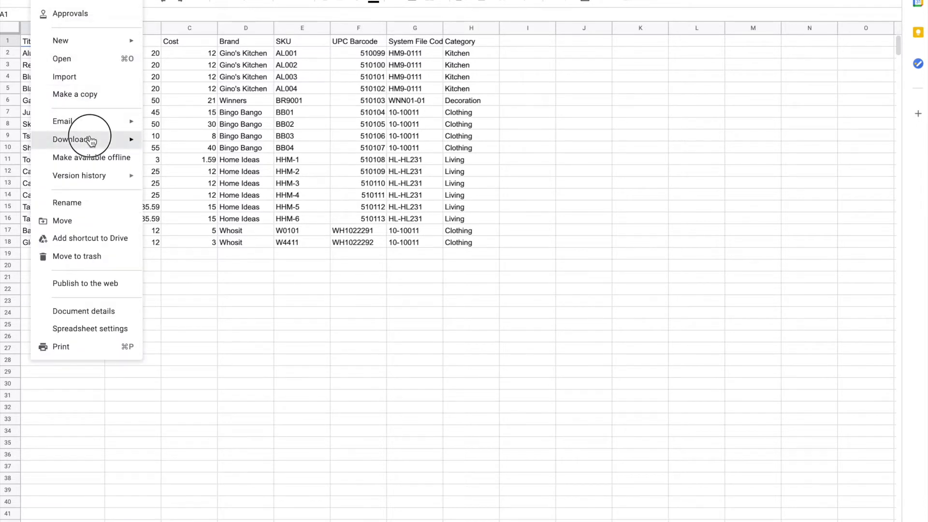
click(207, 216)
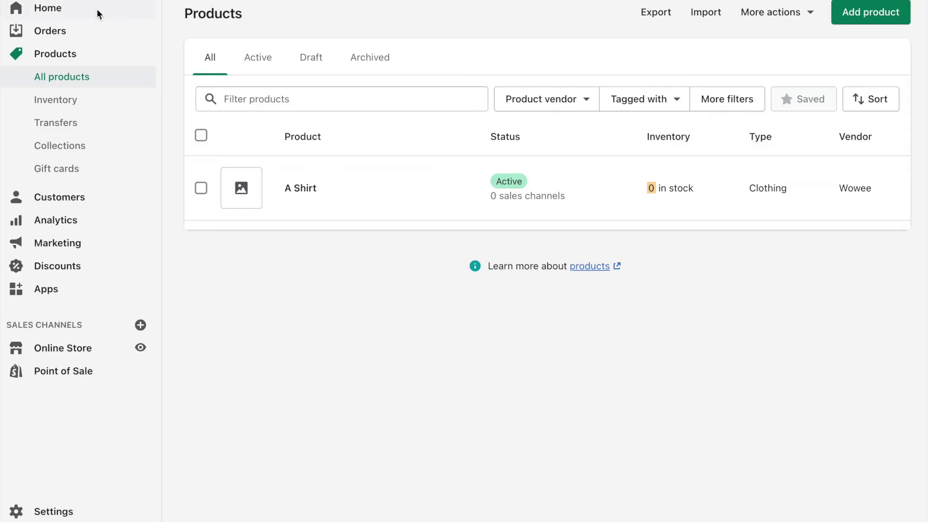
- Switch to the Shopify admin, start a product import and upload the file Example Data - Simple Demo.csv
click(88, 13)
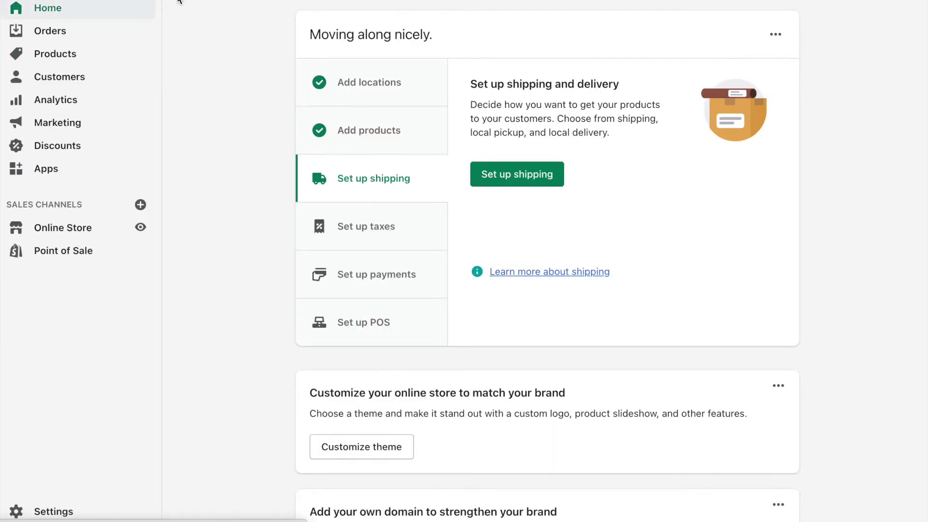
click(57, 57)
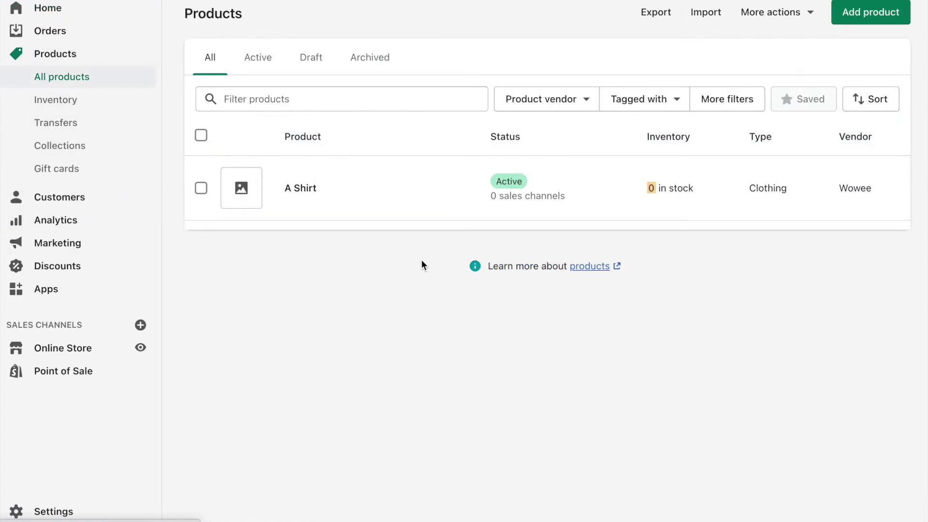
click(708, 14)
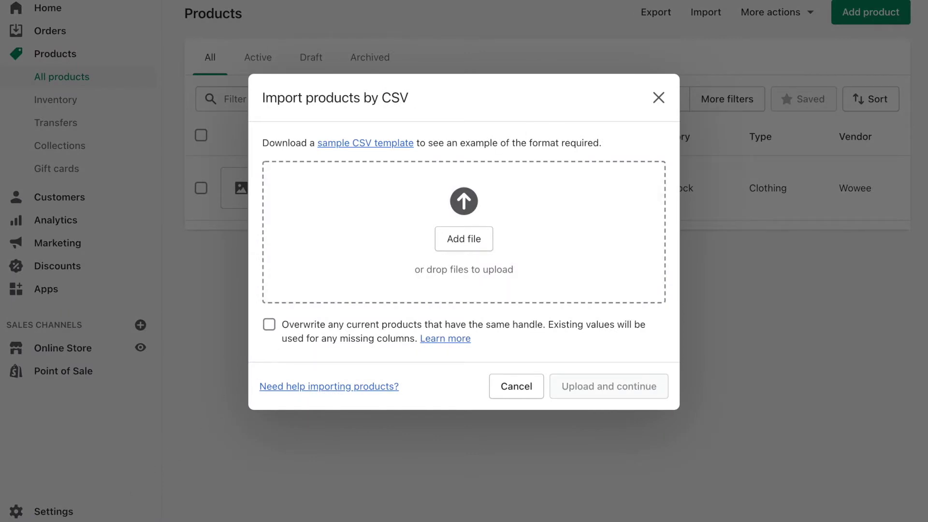
drag(116, 521, 373, 230)
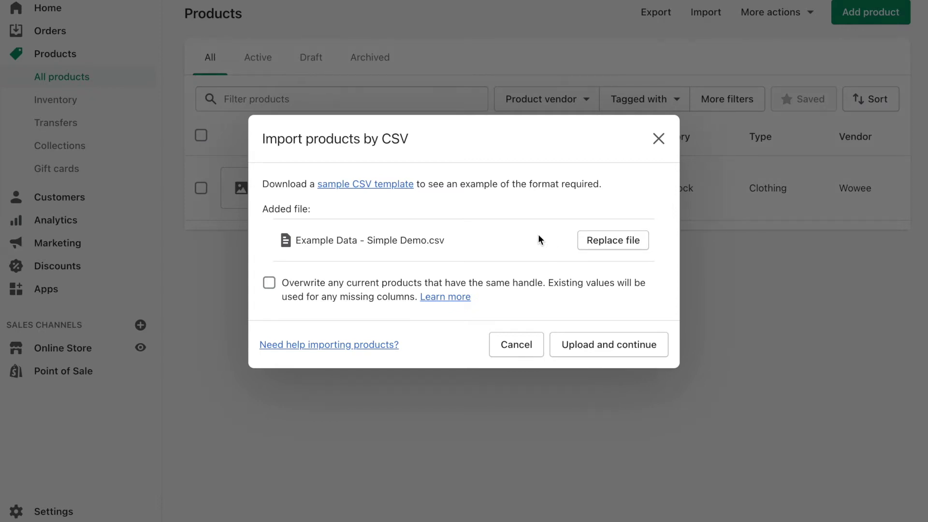
click(585, 348)
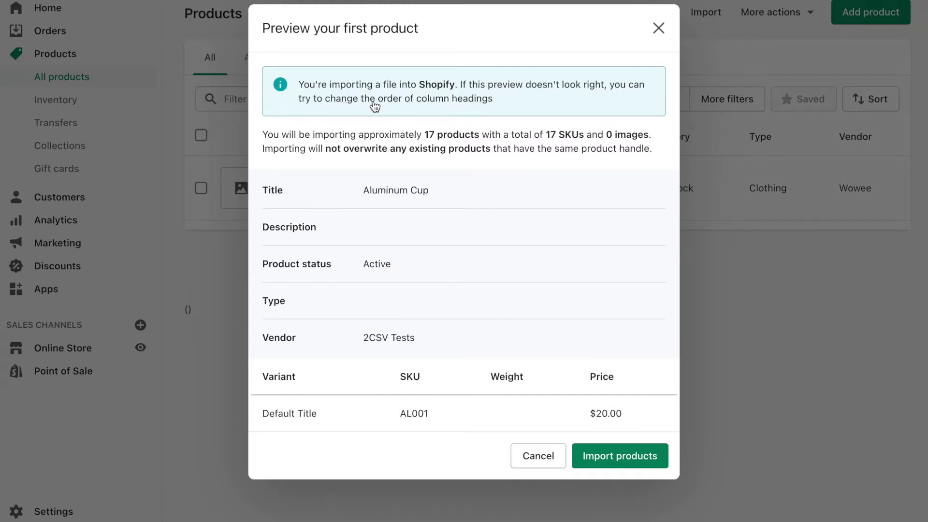
- Open the column heading mapping from the import preview and match the Cost column to "Cost per item"
click(456, 101)
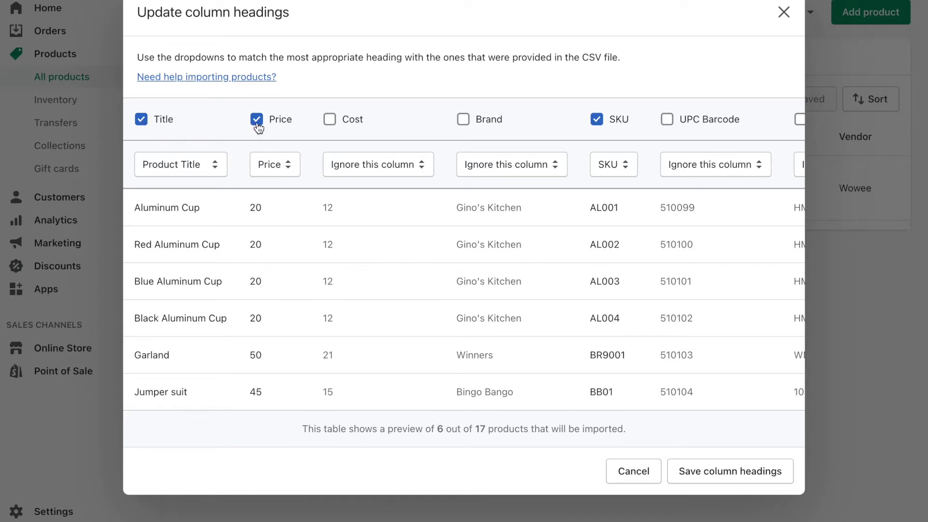
scroll(332, 140, right, 1)
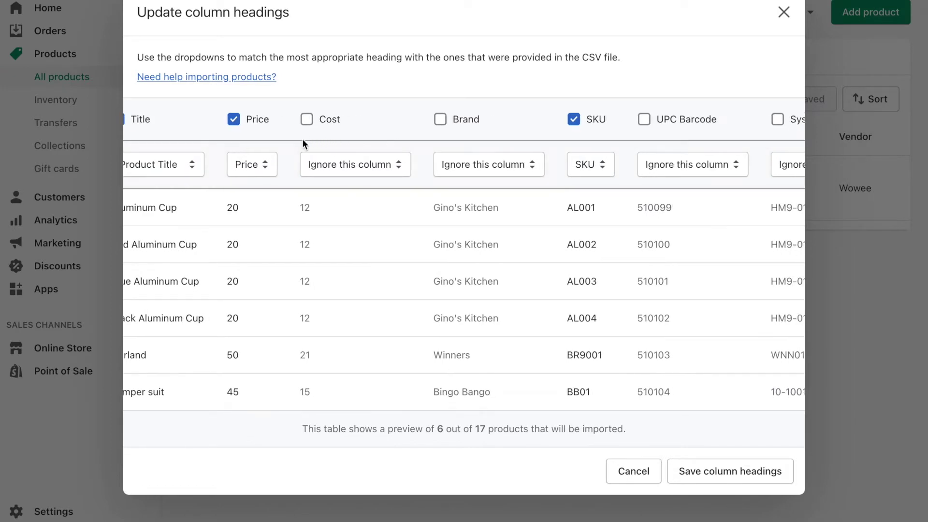
click(368, 163)
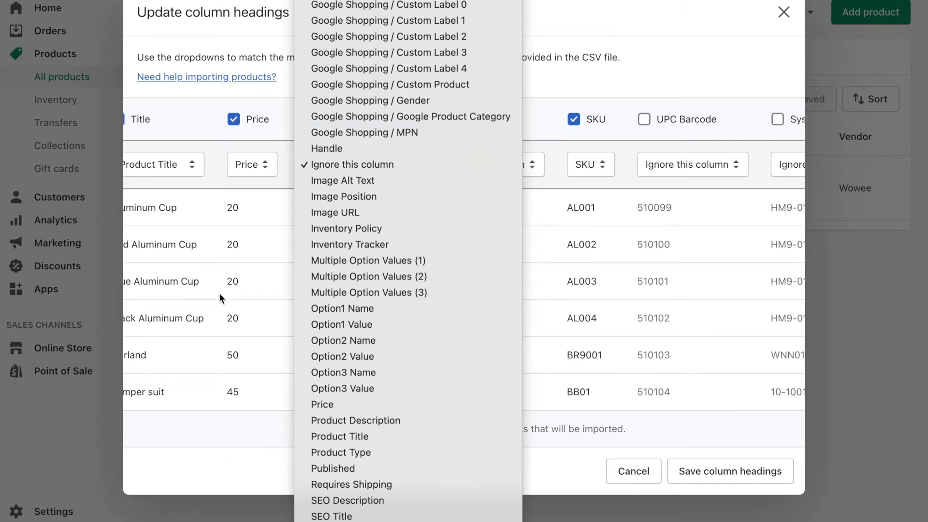
click(203, 314)
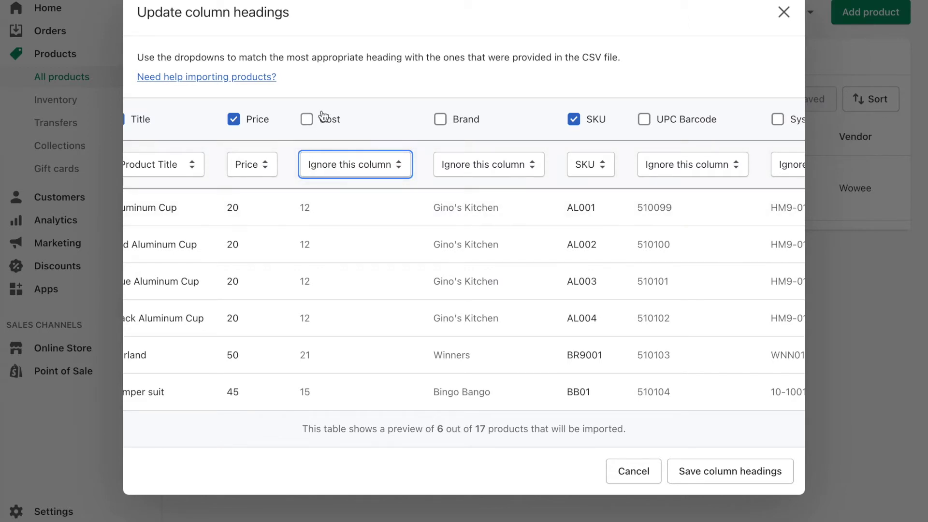
click(344, 164)
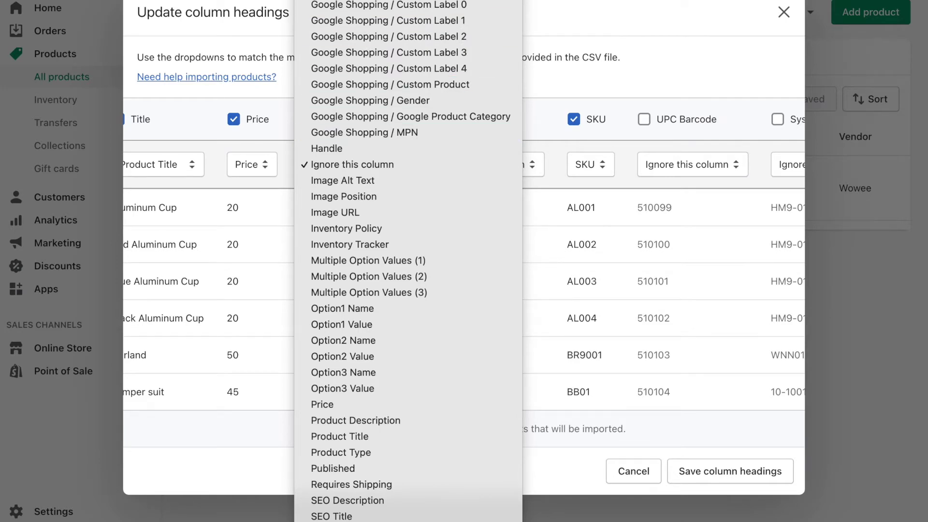
click(346, 71)
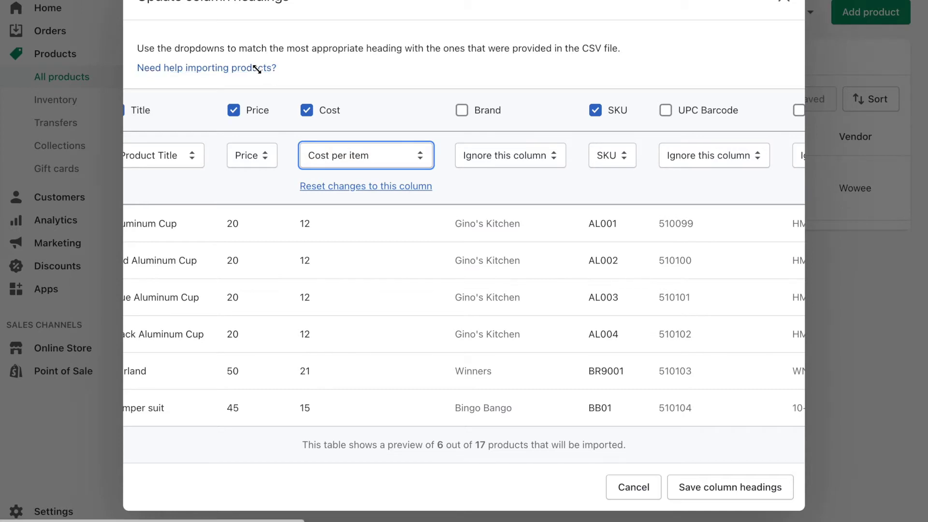
- Examine the Shopify help page on product CSV fields for the column descriptions and data requirements
click(228, 68)
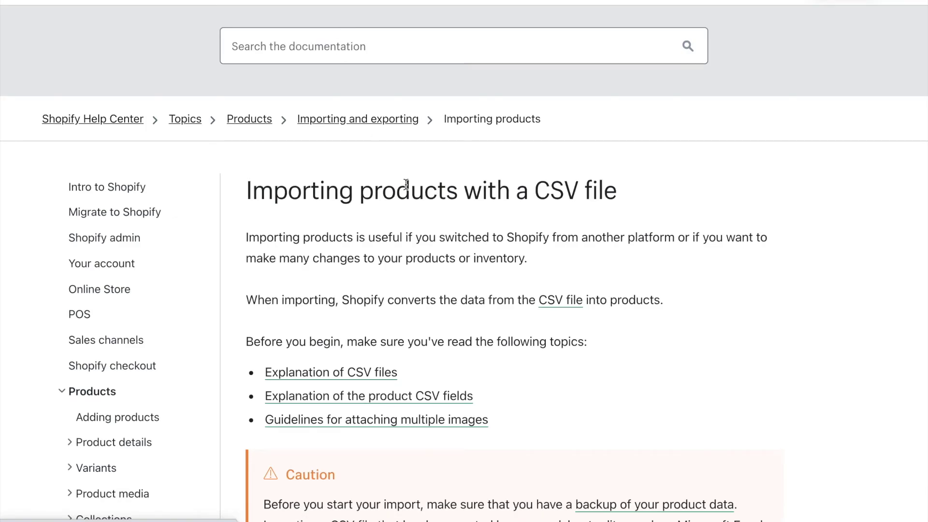
scroll(406, 185, down, 2)
scroll(406, 184, down, 5)
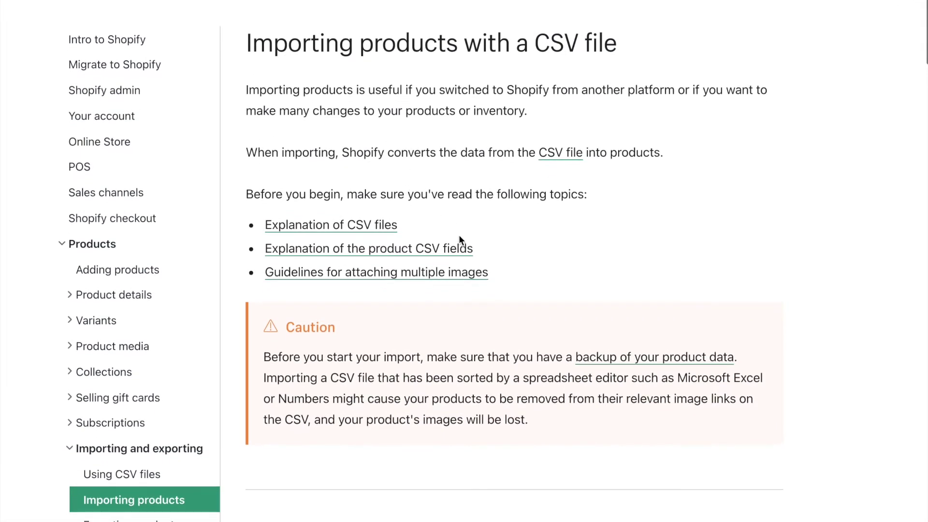
click(413, 252)
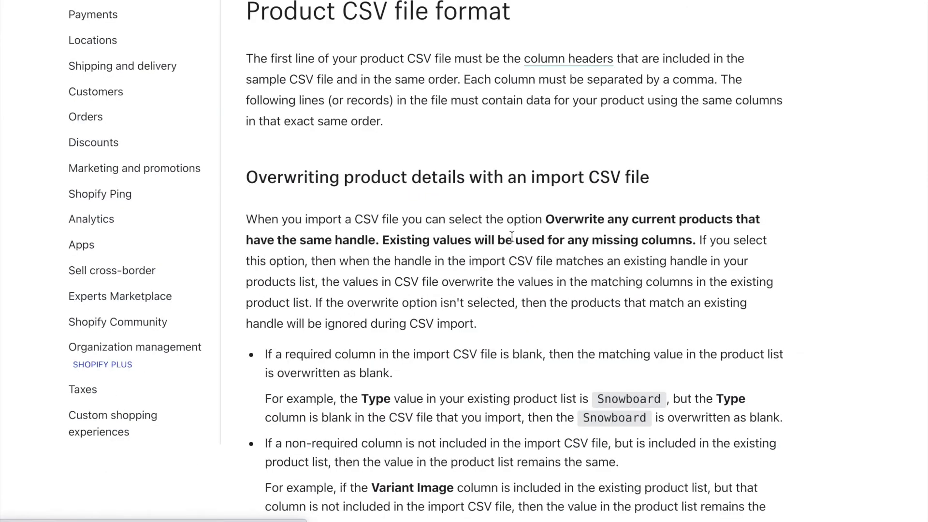
scroll(512, 237, down, 12)
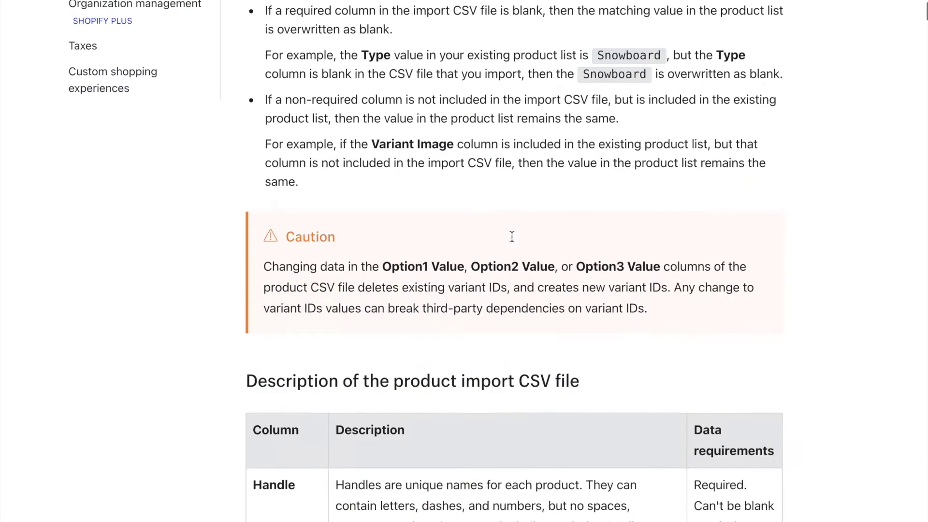
scroll(476, 173, down, 3)
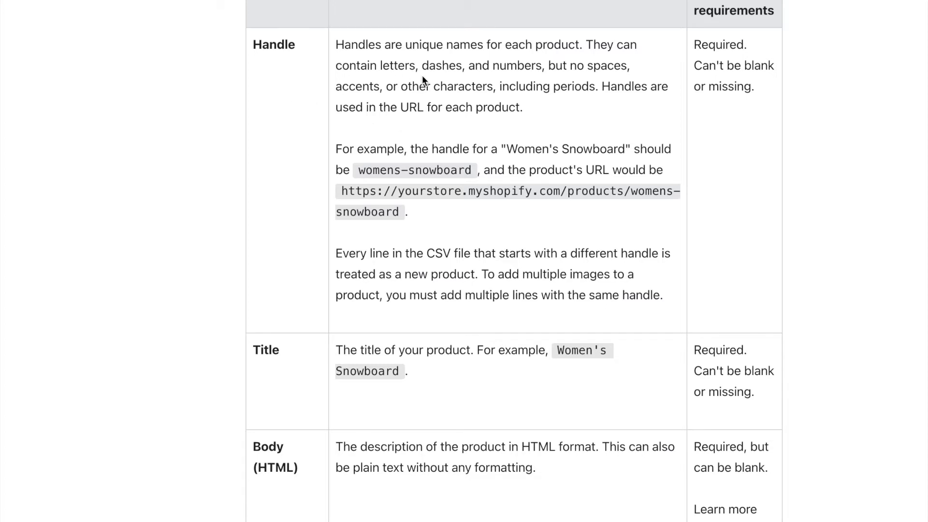
scroll(422, 75, down, 6)
scroll(422, 76, down, 4)
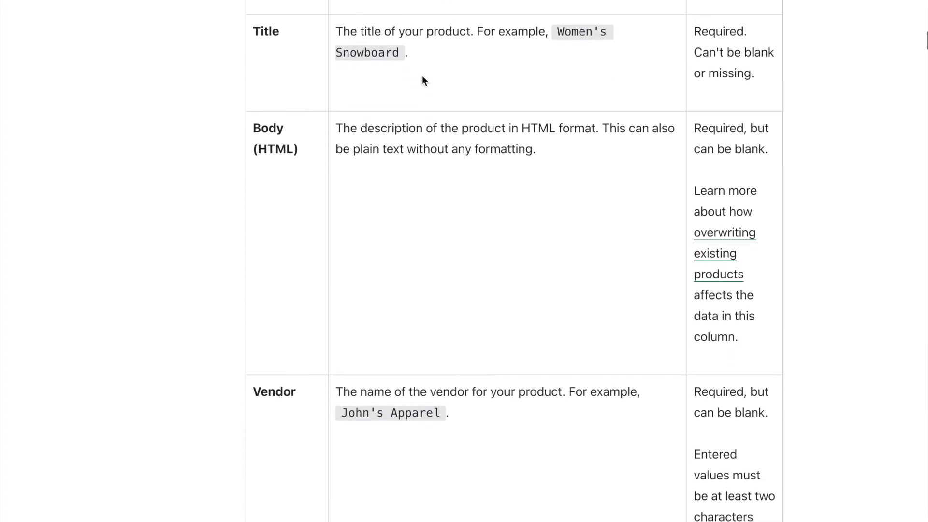
scroll(422, 80, down, 7)
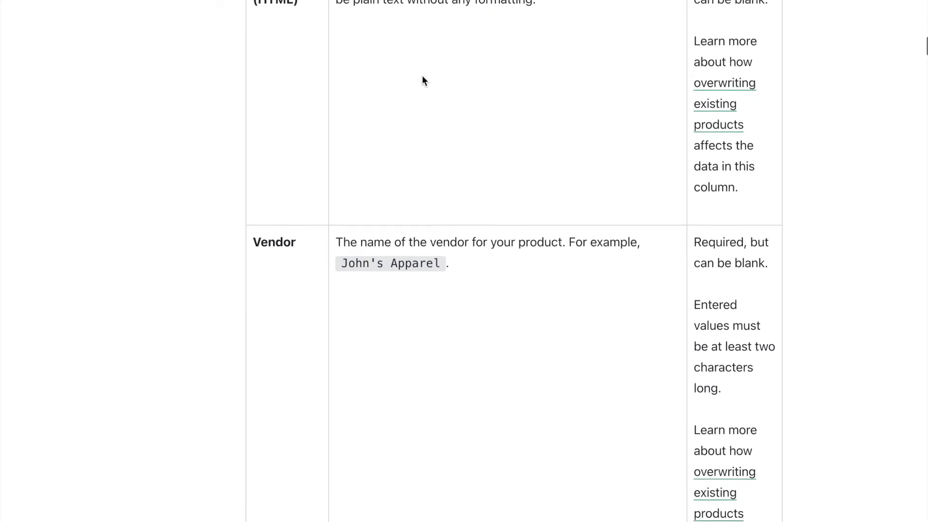
scroll(422, 77, down, 3)
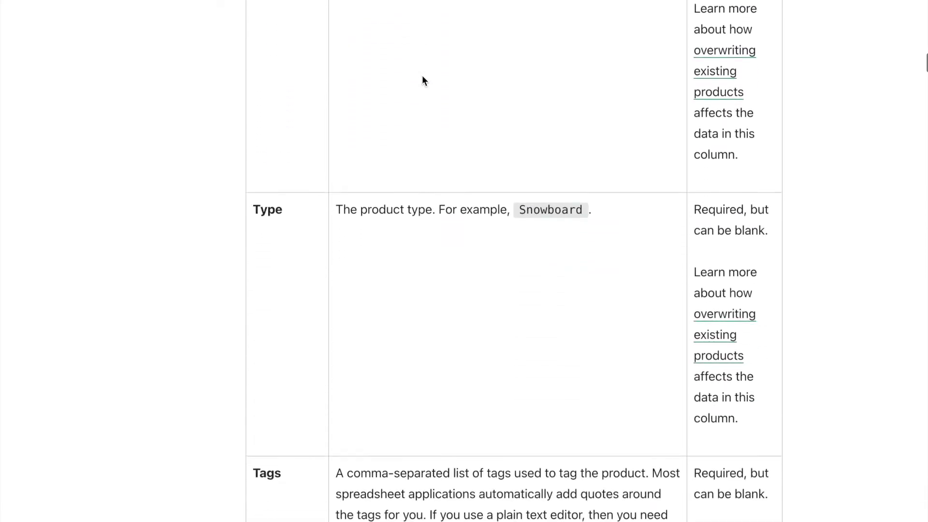
scroll(422, 77, up, 7)
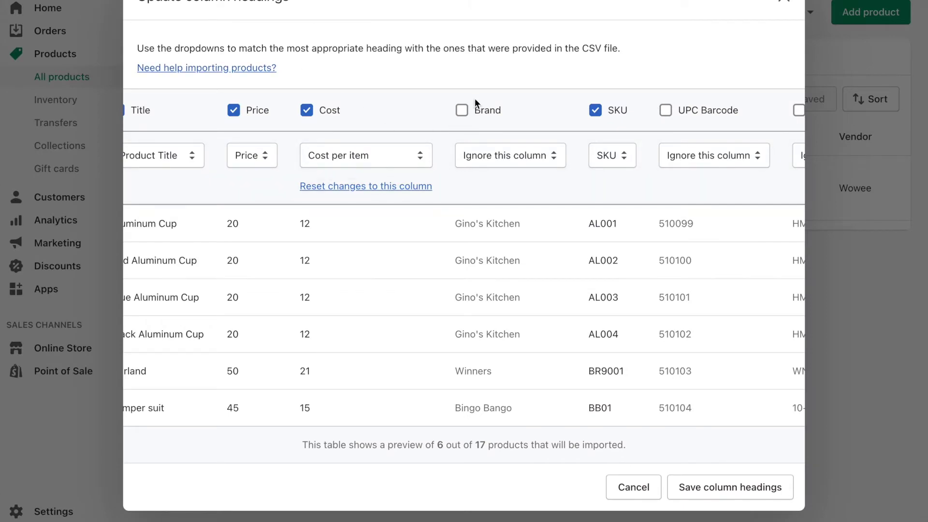
- Match the Brand column of the import file to the "Vendor" heading
click(487, 155)
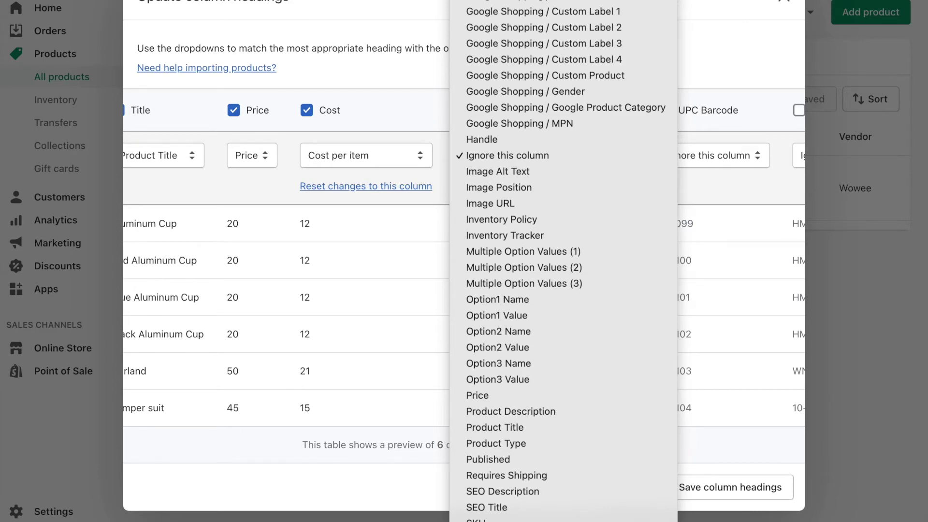
key(v)
key(Return)
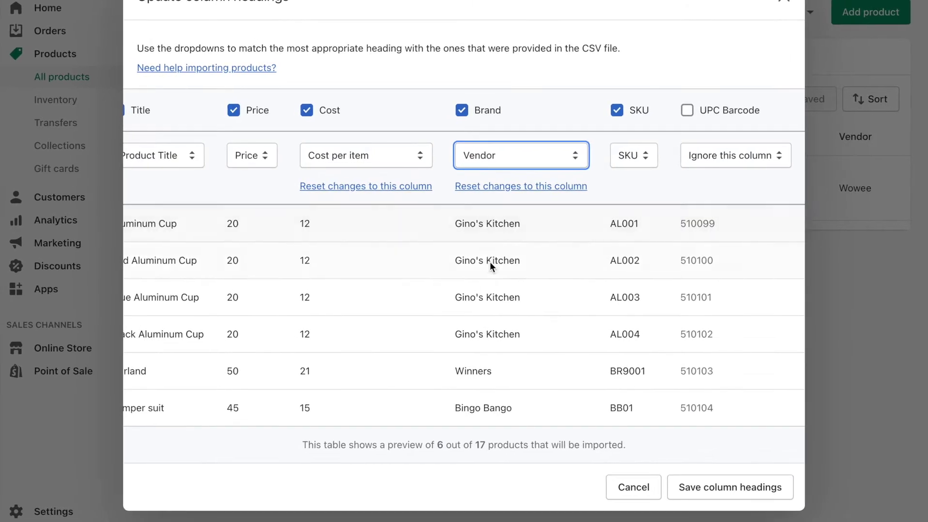
- Match the UPC Barcode column of the import file to the "Barcode" heading
scroll(489, 262, right, 4)
scroll(513, 189, right, 5)
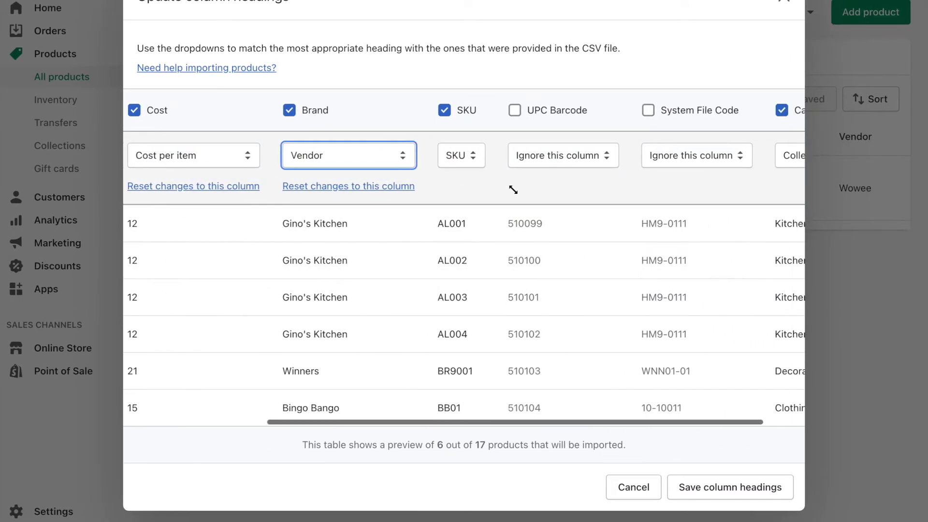
click(524, 157)
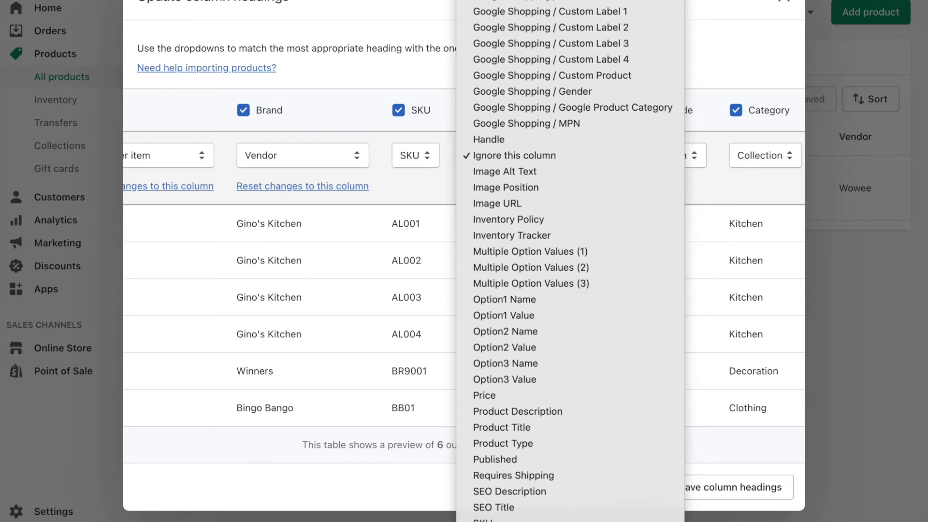
key(Return)
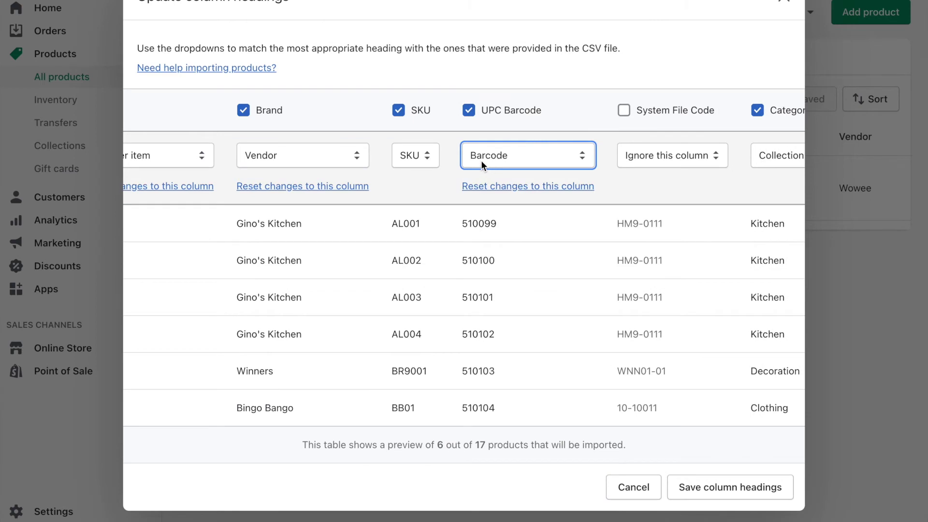
scroll(481, 160, right, 2)
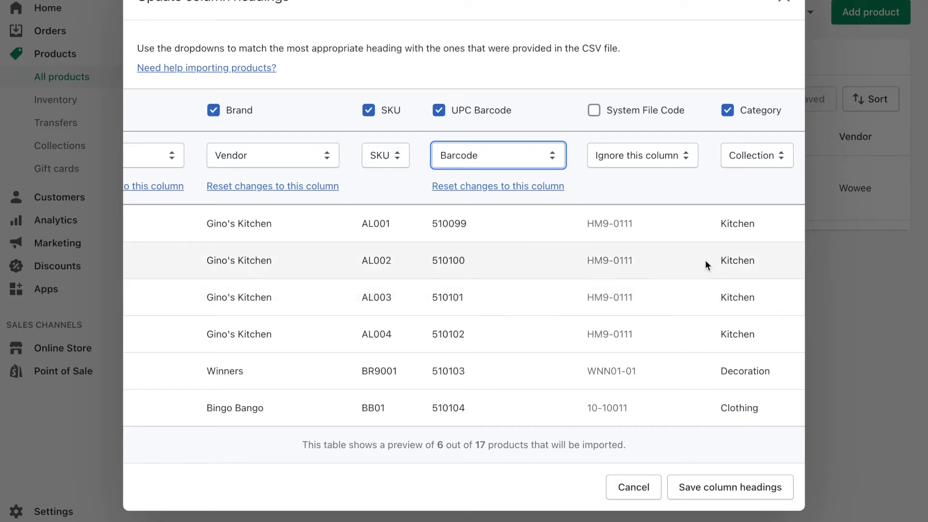
- Match the Category column of the import file to the "Product Type" heading
click(761, 154)
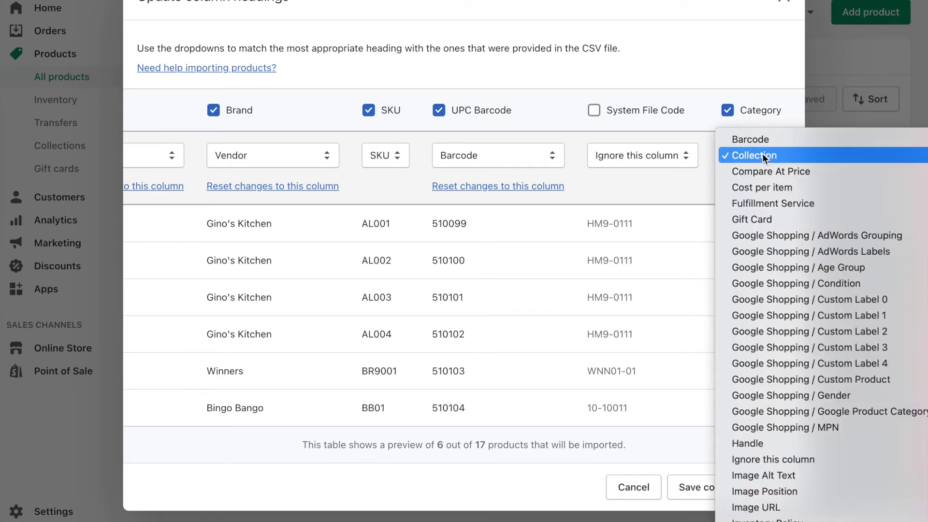
scroll(769, 421, down, 8)
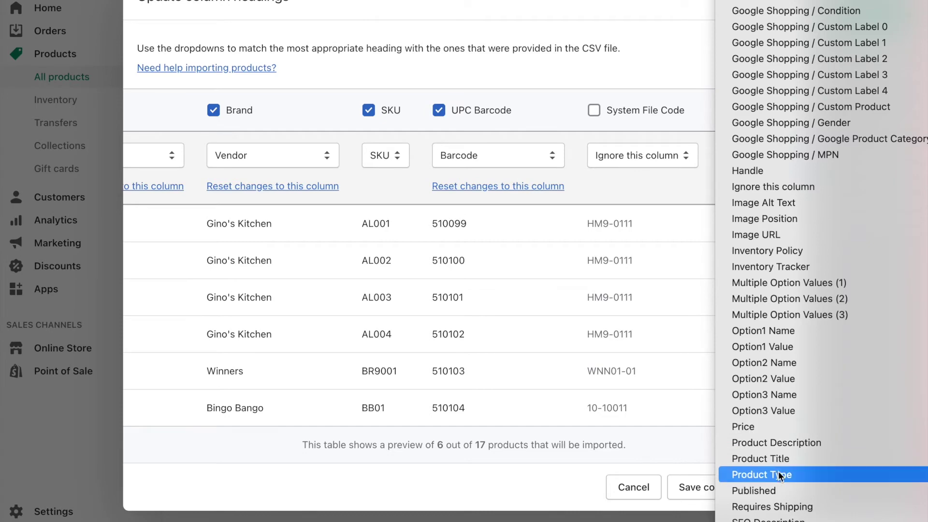
click(778, 476)
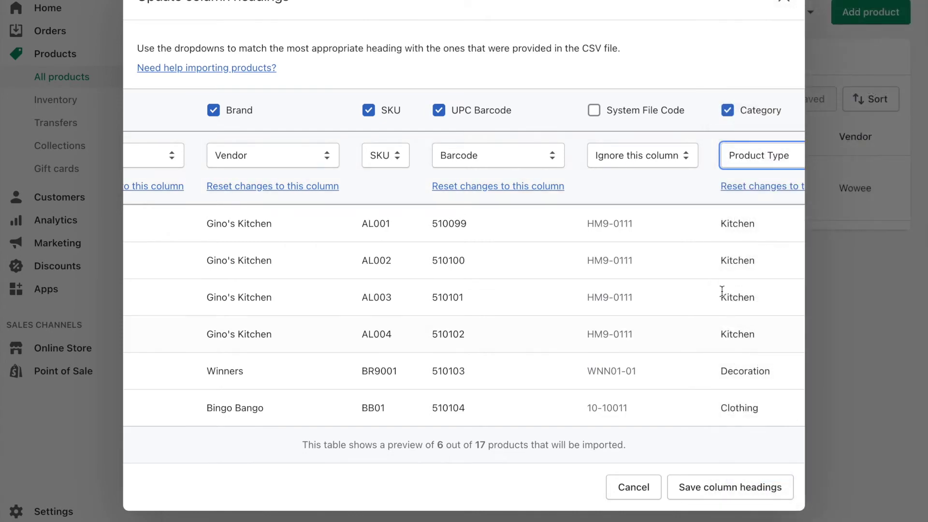
- Check the matched columns, save the column headings and import the products
scroll(694, 266, right, 2)
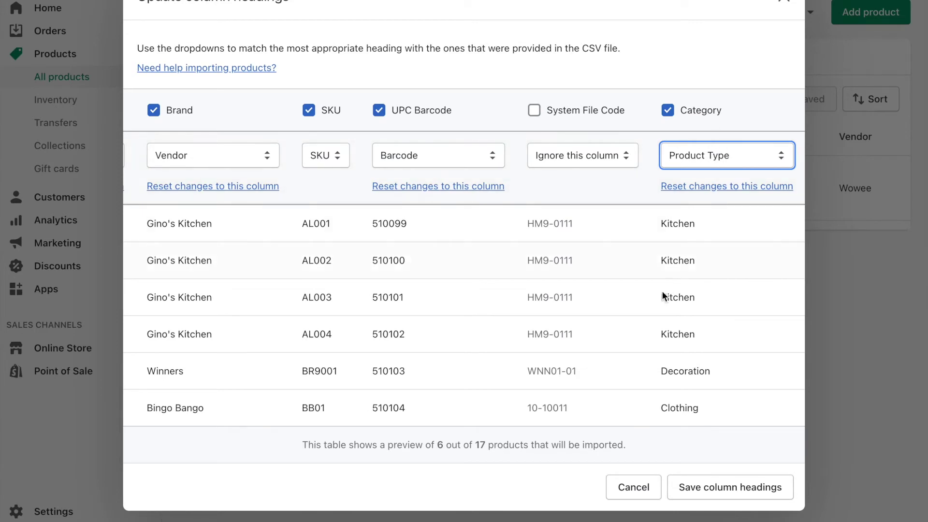
scroll(668, 312, left, 10)
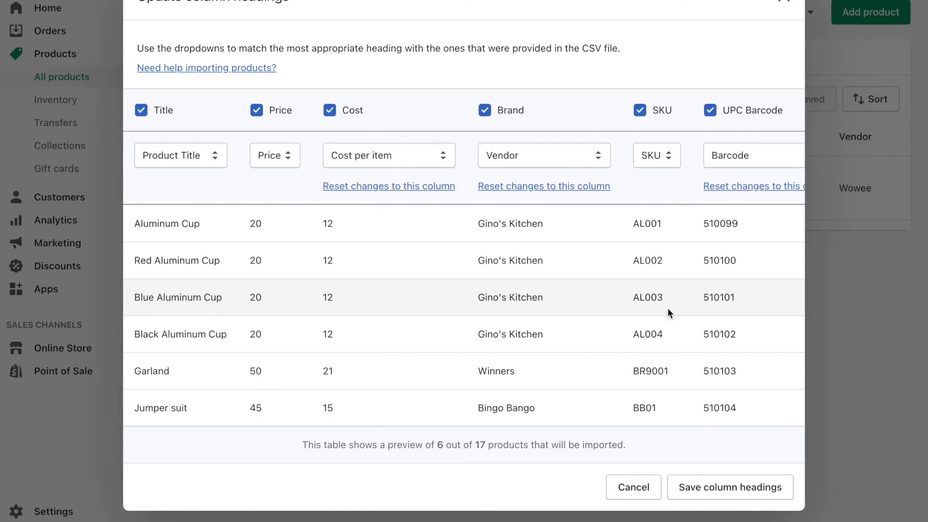
click(727, 490)
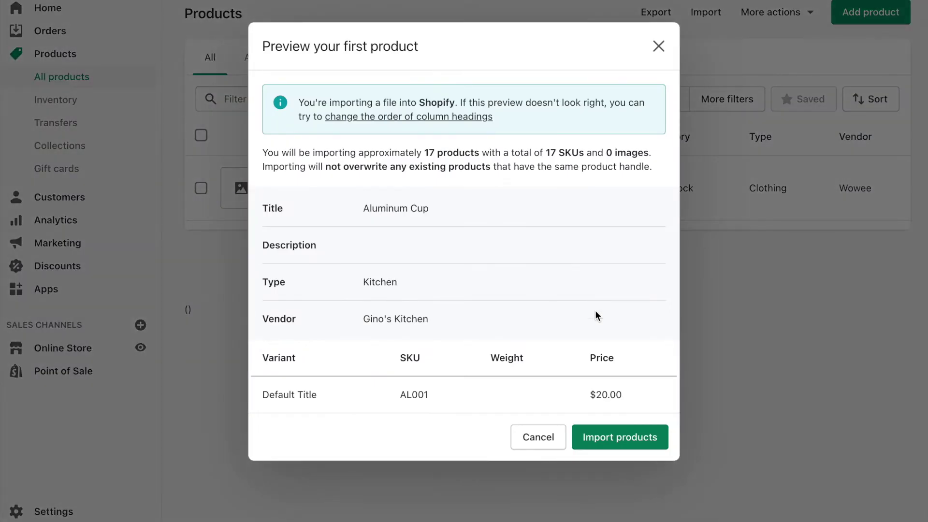
click(620, 440)
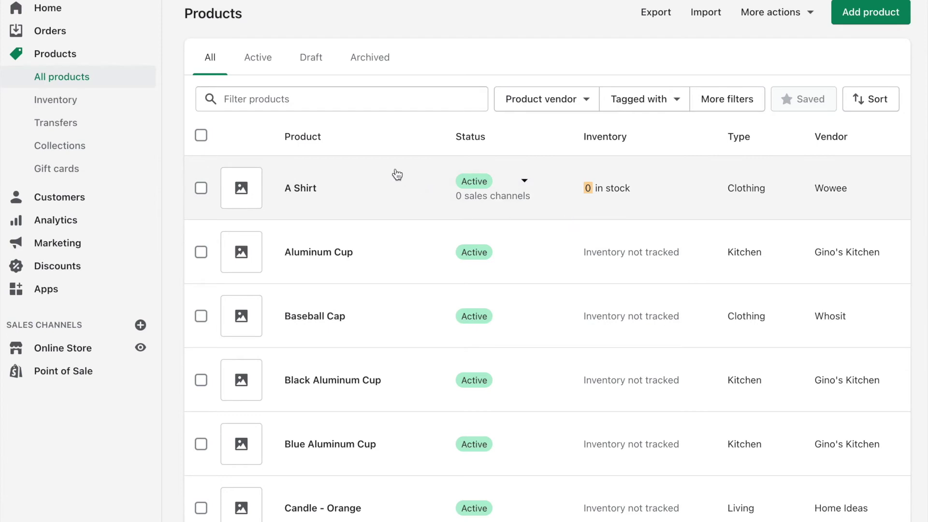
- Open the imported Aluminum Cup from the product list and review its details
scroll(396, 174, down, 2)
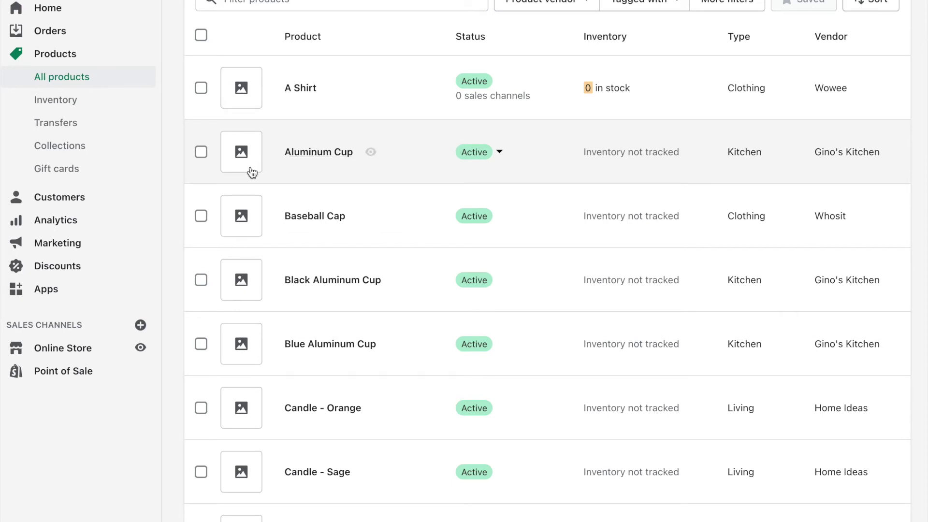
click(327, 151)
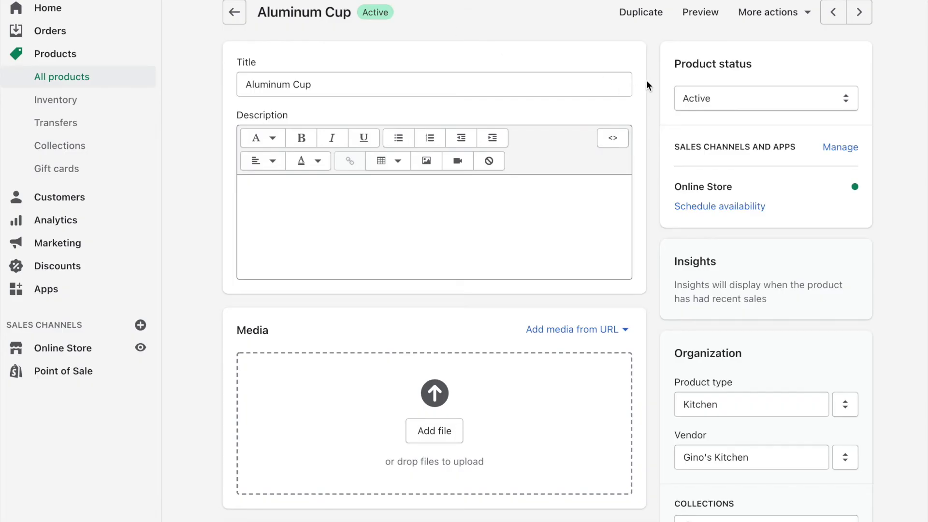
scroll(646, 80, down, 2)
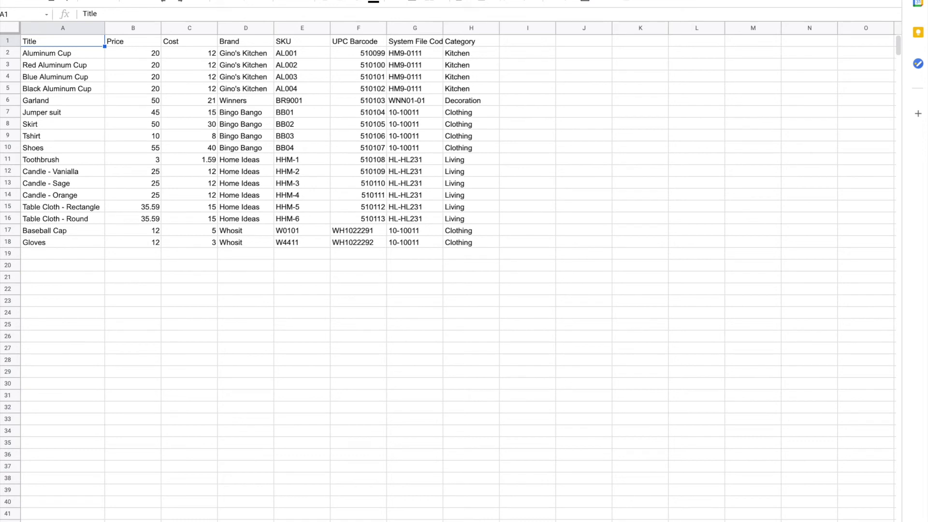
- Switch to the product spreadsheet and add a "Tags" heading in cell I1 beside Category
click(531, 42)
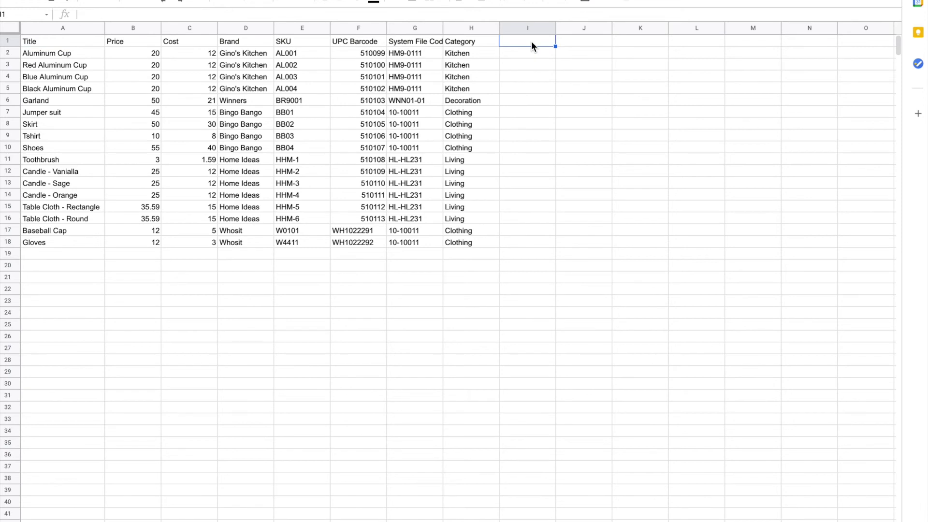
text(Tags)
key(Return)
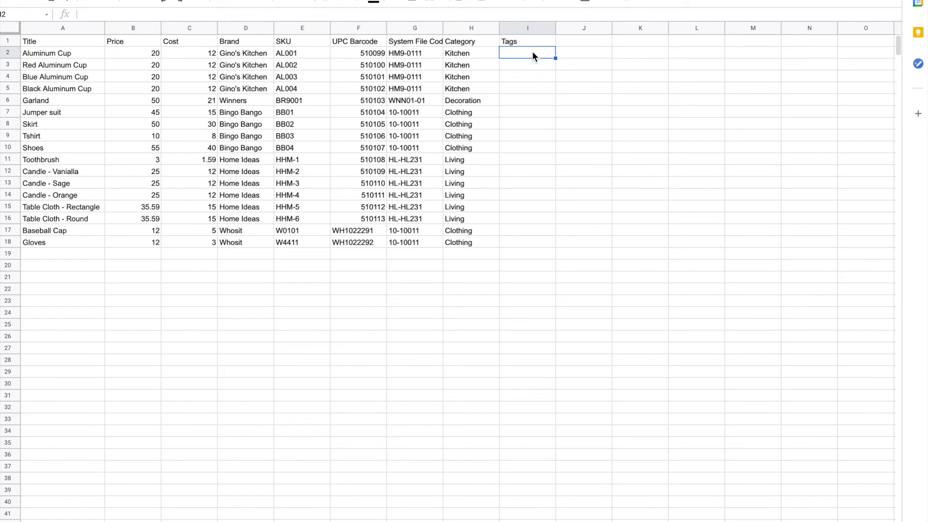
text(newCSV)
key(Return)
key(Right)
key(Up)
key(Left)
key(Delete)
- Enter the tag "Mar15" in cell I2 and copy it down to every other product in I3:I18
text(Mar15)
key(Right)
key(Left)
key(ctrl+c)
key(Down)
key(shift+Down)
key(shift+Down)
key(shift+Down)
key(shift+Down)
key(shift+Down)
key(shift+Down)
key(shift+Down)
key(shift+Down)
key(shift+Down)
key(shift+Down)
key(shift+Down)
key(shift+Down)
key(shift+Down)
key(shift+Down)
key(shift+Down)
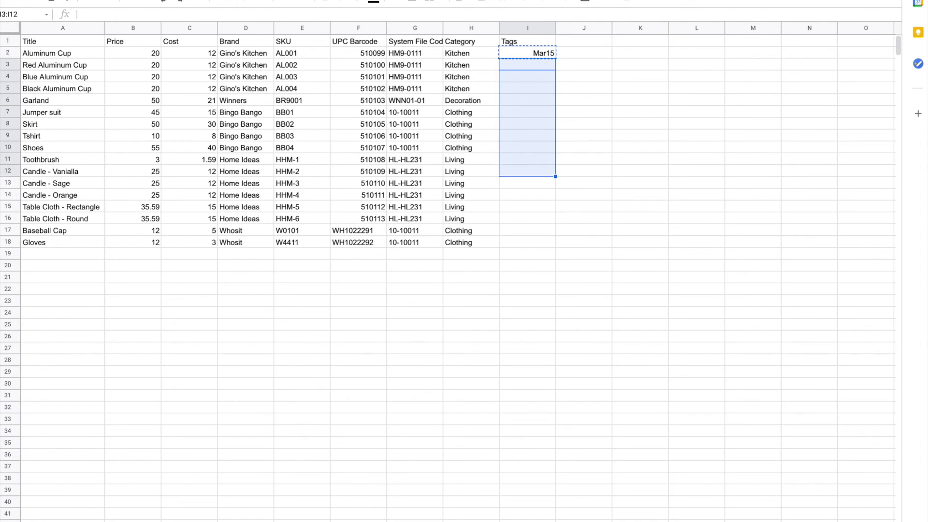
key(ctrl+v)
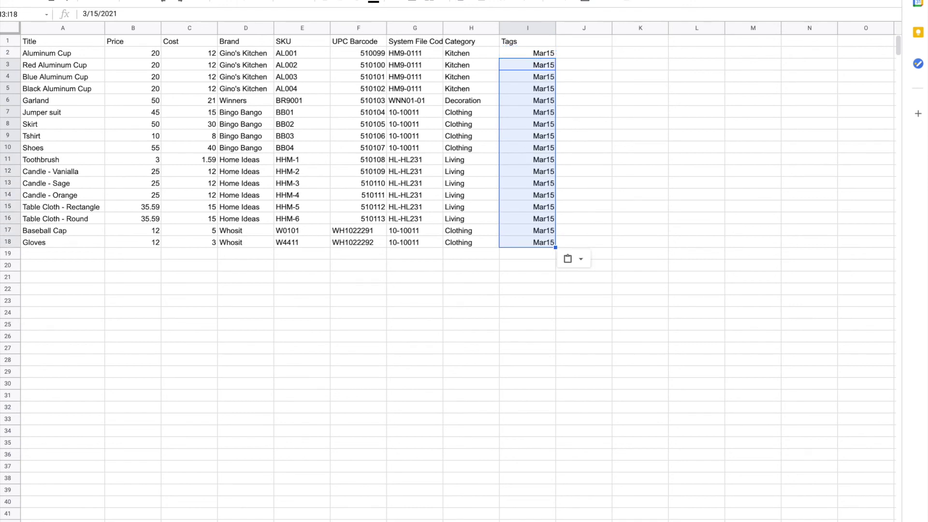
click(577, 57)
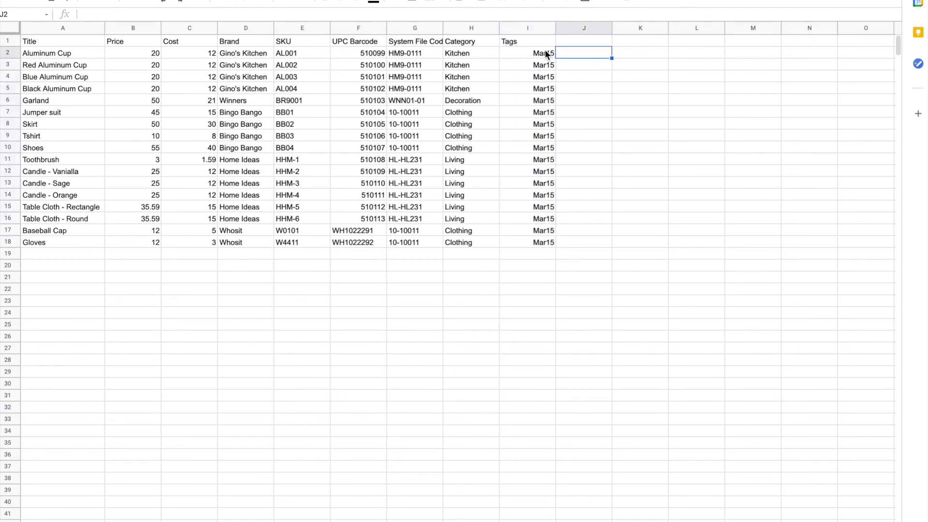
click(521, 55)
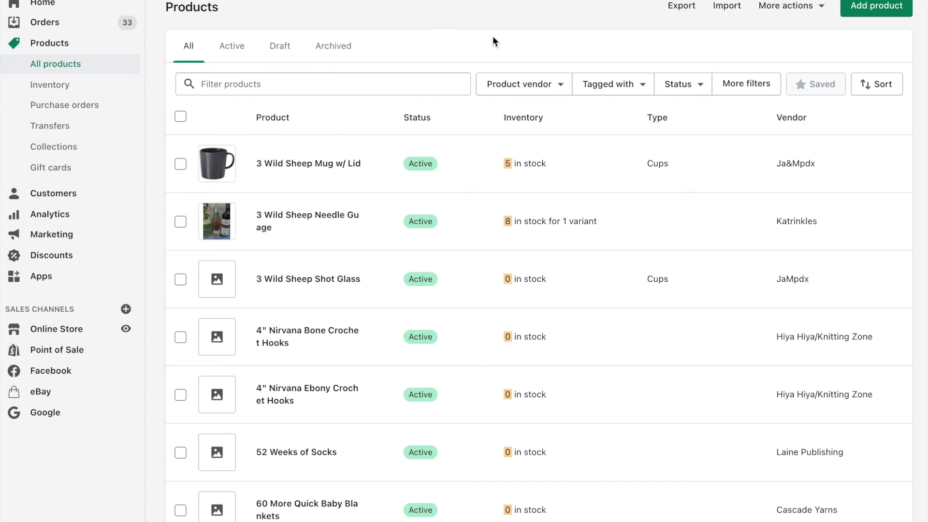
- In Shopify's product list, filter the products to those tagged with "newCSV"
click(617, 82)
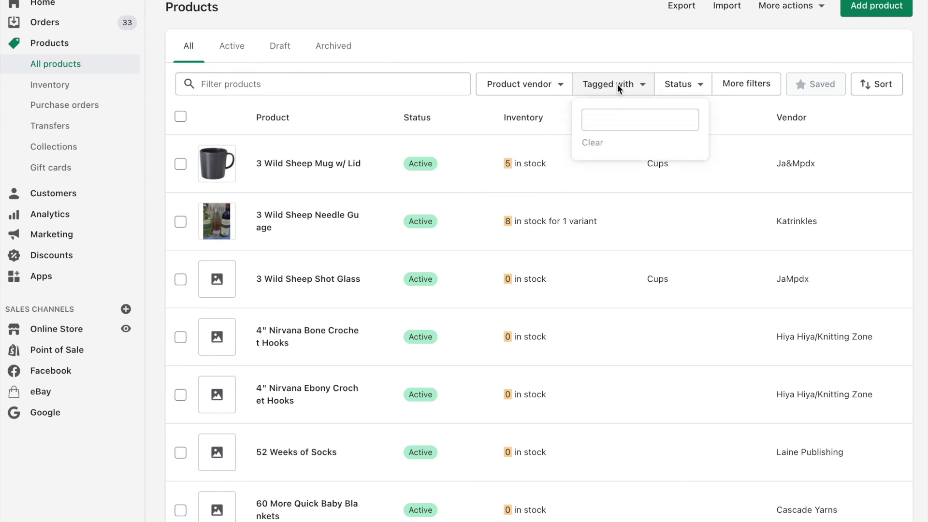
click(605, 117)
text(newCSV)
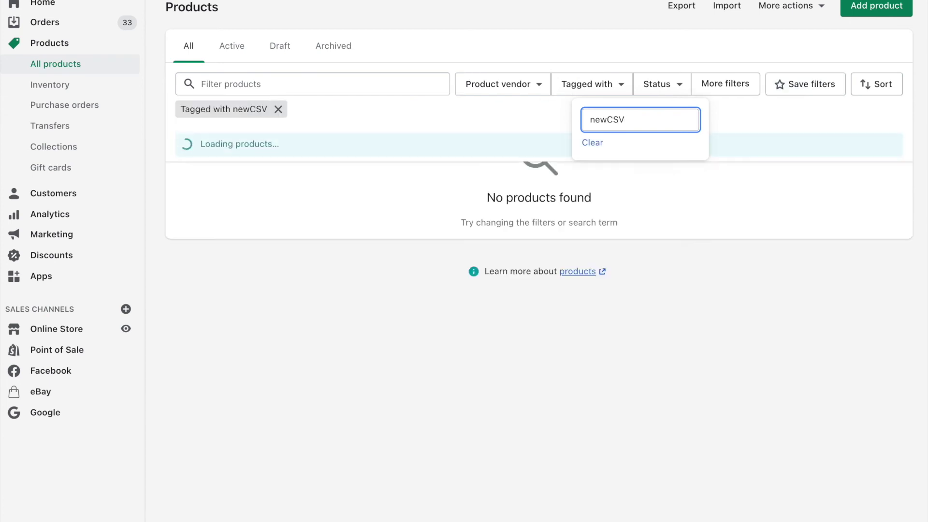
click(465, 28)
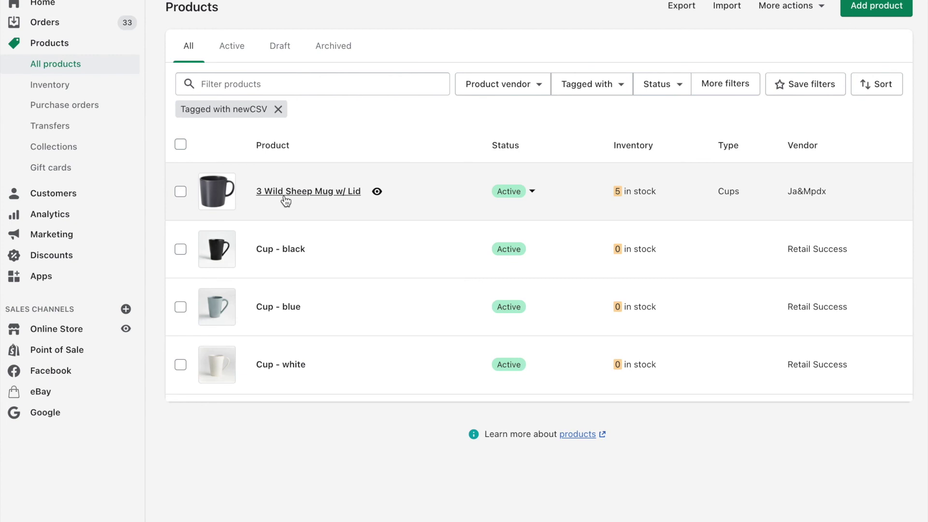
- Open the 3 Wild Sheep Mug w/ Lid product, review its tags and return to the filtered list
click(312, 192)
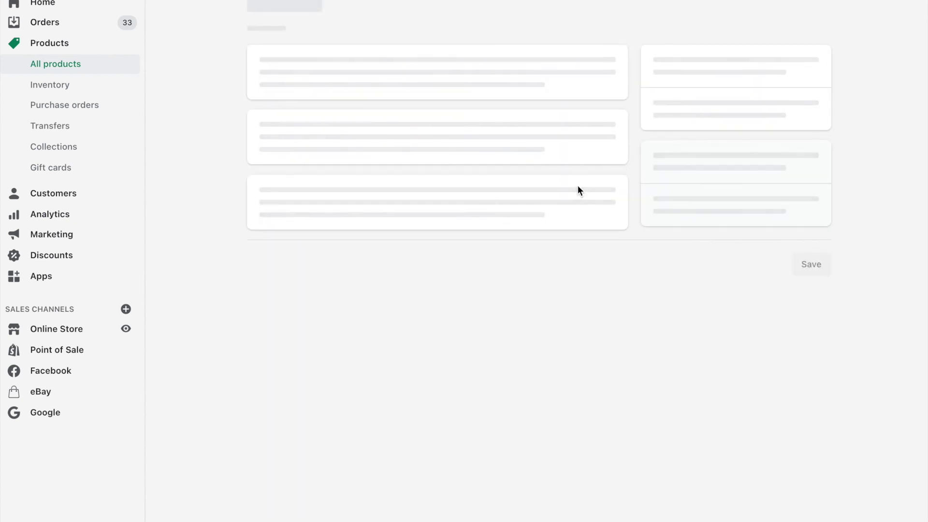
scroll(619, 203, down, 7)
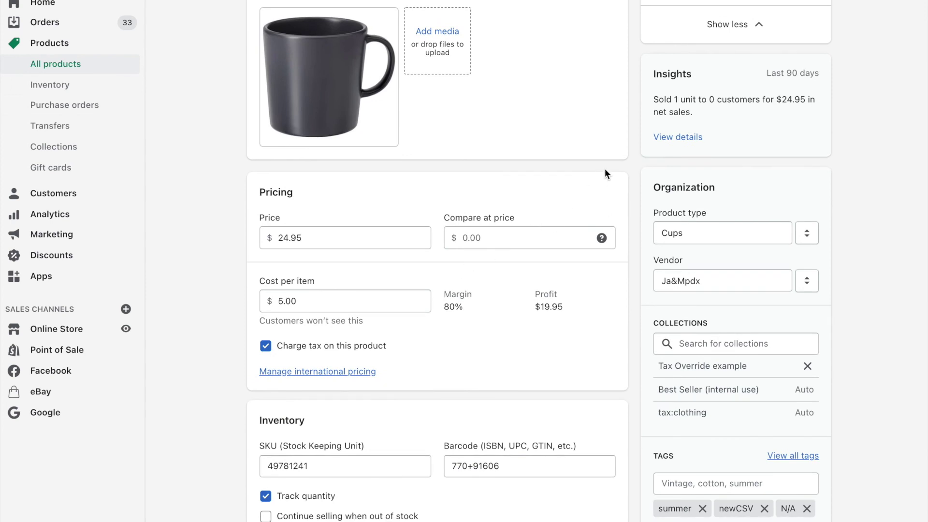
scroll(605, 168, up, 5)
scroll(604, 168, left, 5)
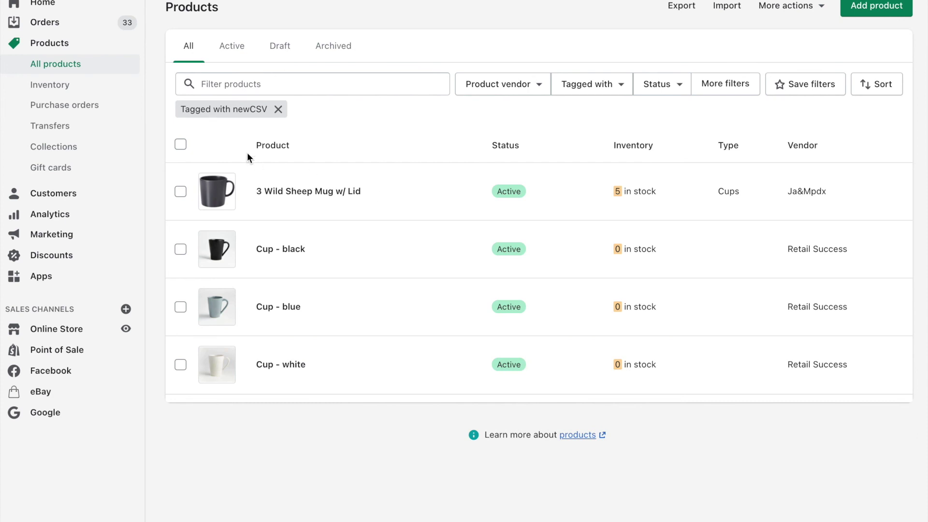
- Select all the filtered products and review the sales channels they can be made available on, without applying the change
click(181, 145)
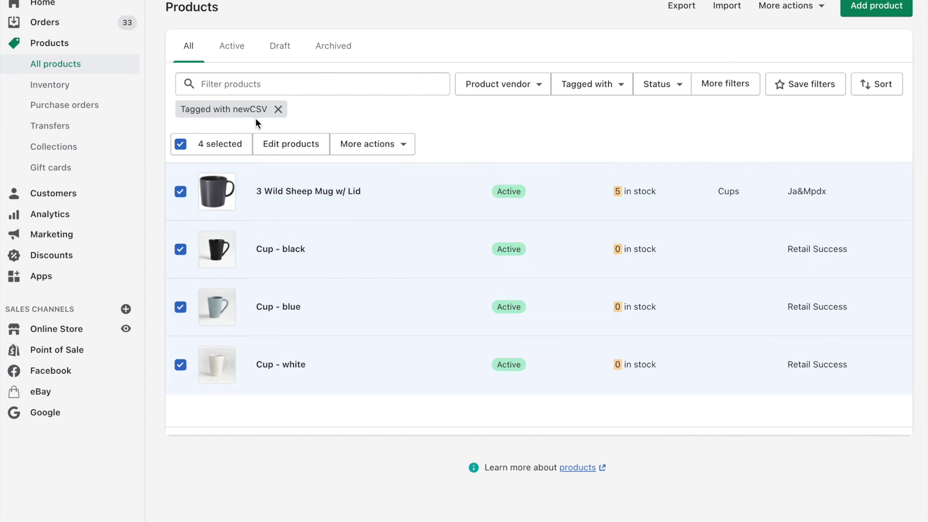
click(363, 151)
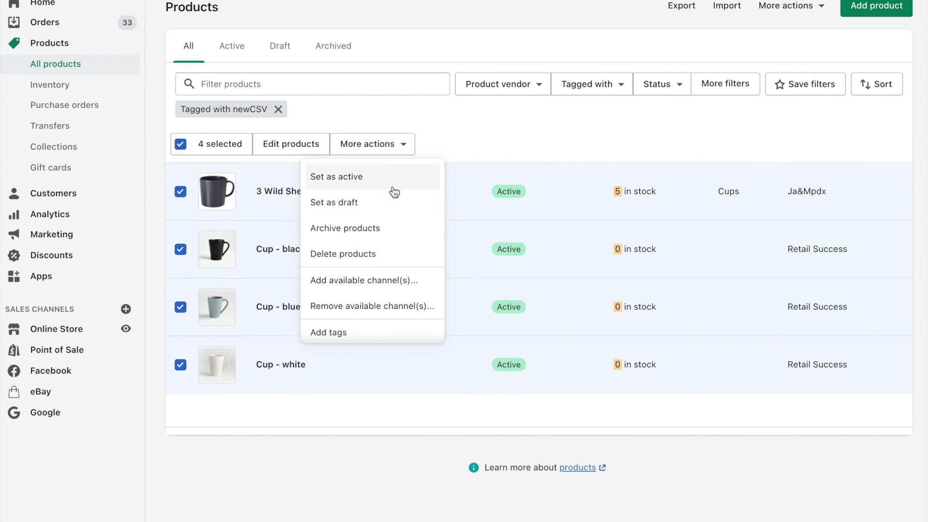
scroll(394, 192, down, 2)
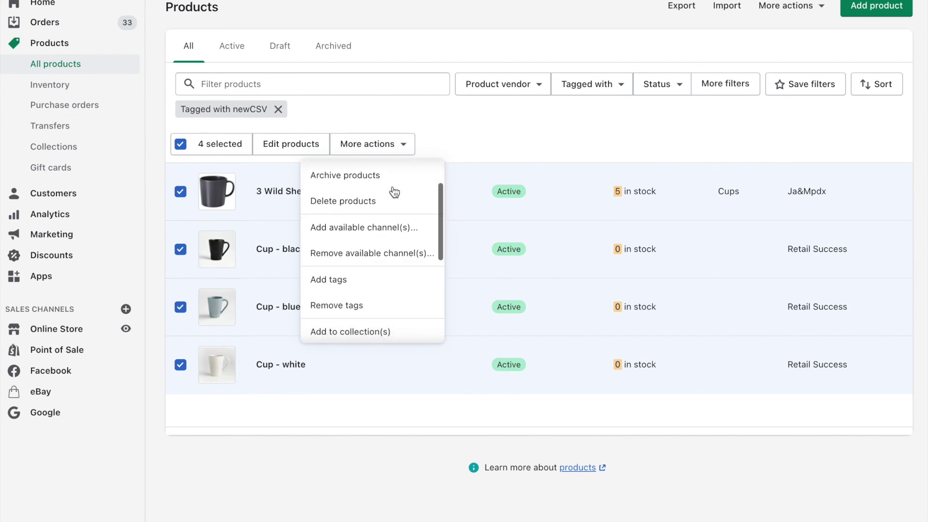
click(385, 223)
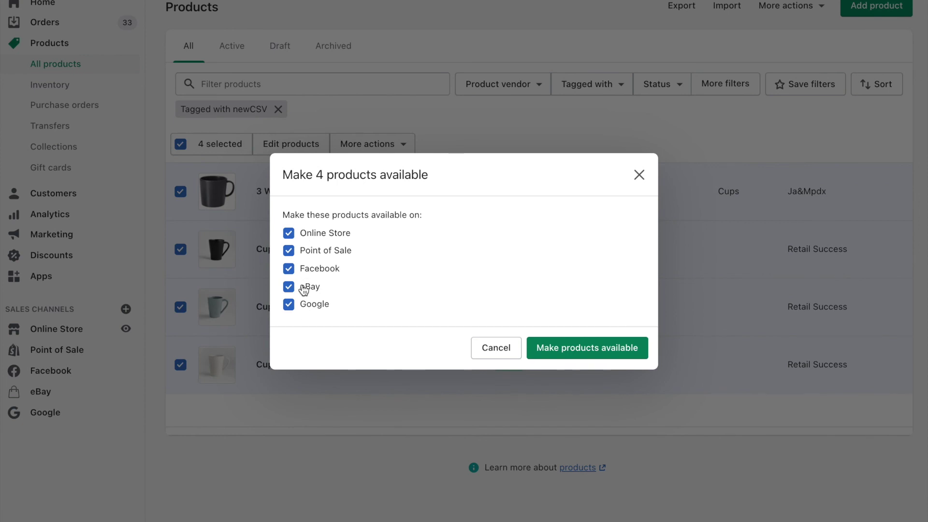
click(489, 348)
- Examine the bulk actions offered for the selected products, including those for status, channels, tags and collections
click(355, 147)
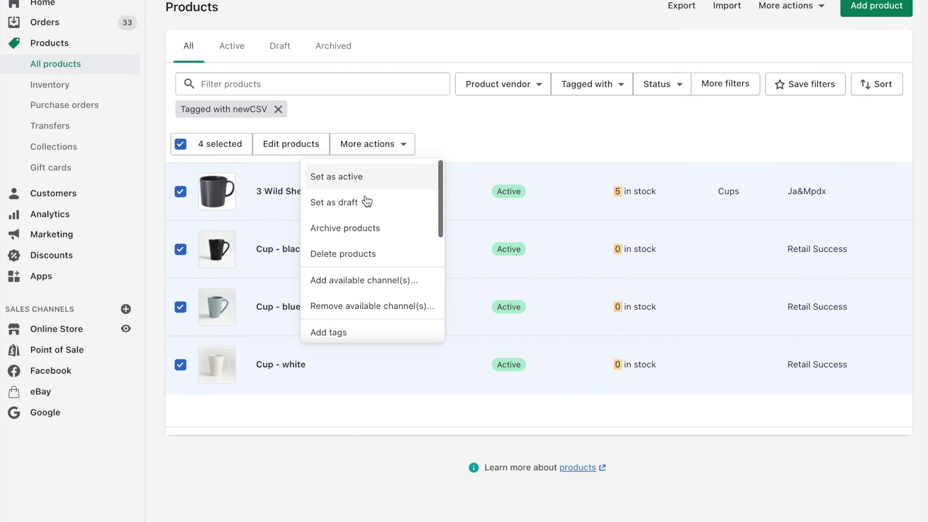
scroll(375, 227, down, 2)
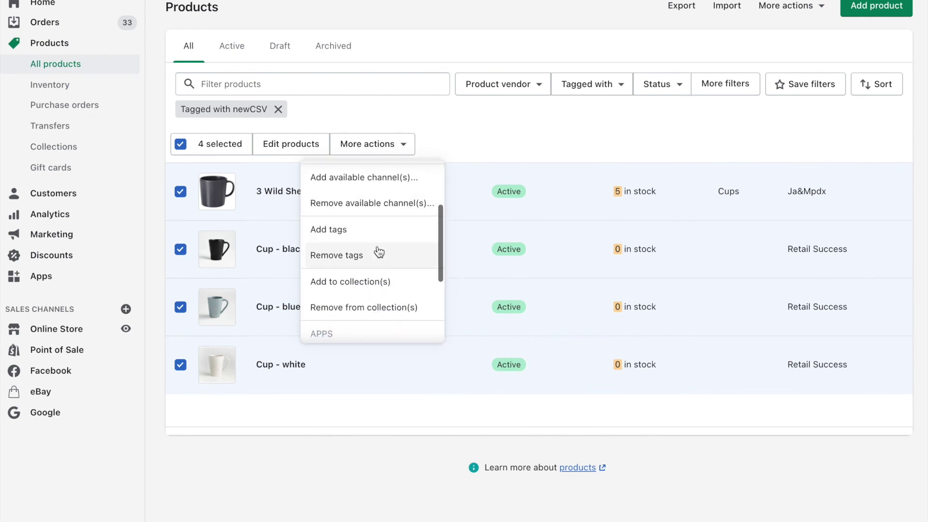
scroll(383, 280, up, 3)
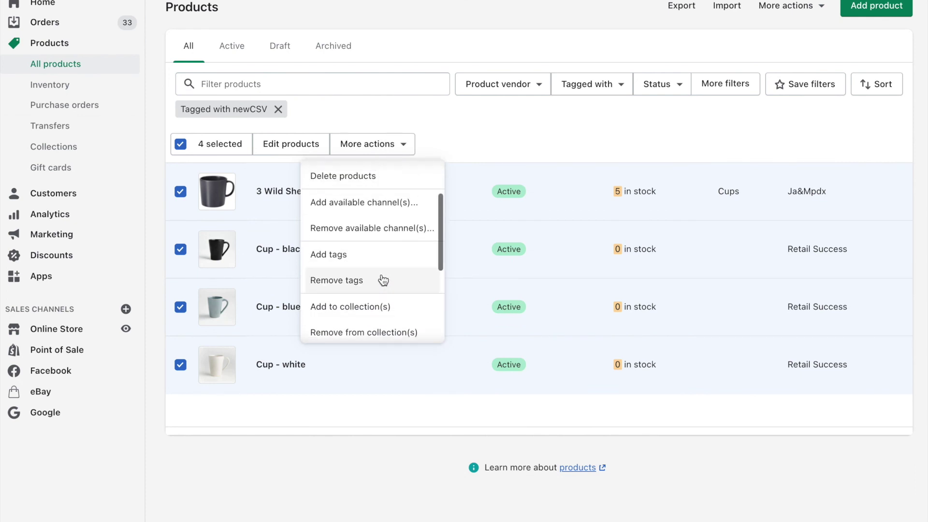
scroll(380, 236, down, 3)
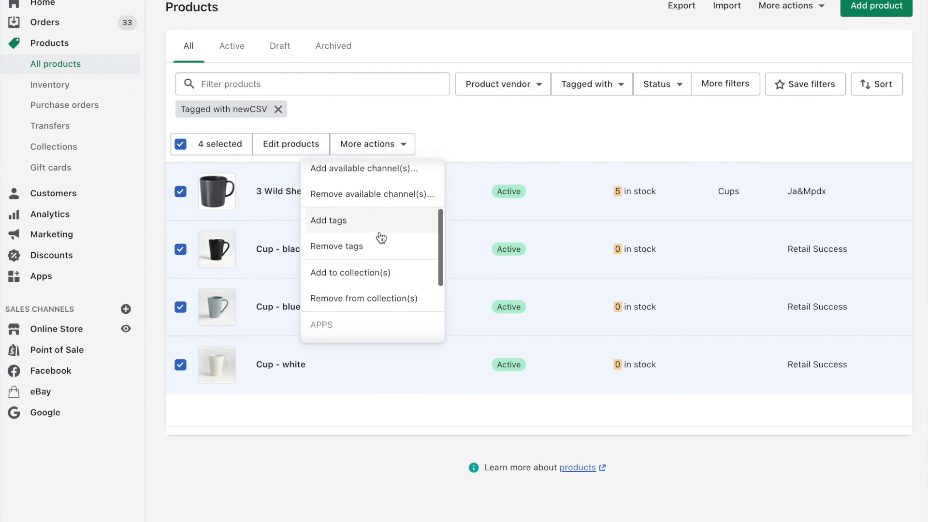
click(474, 136)
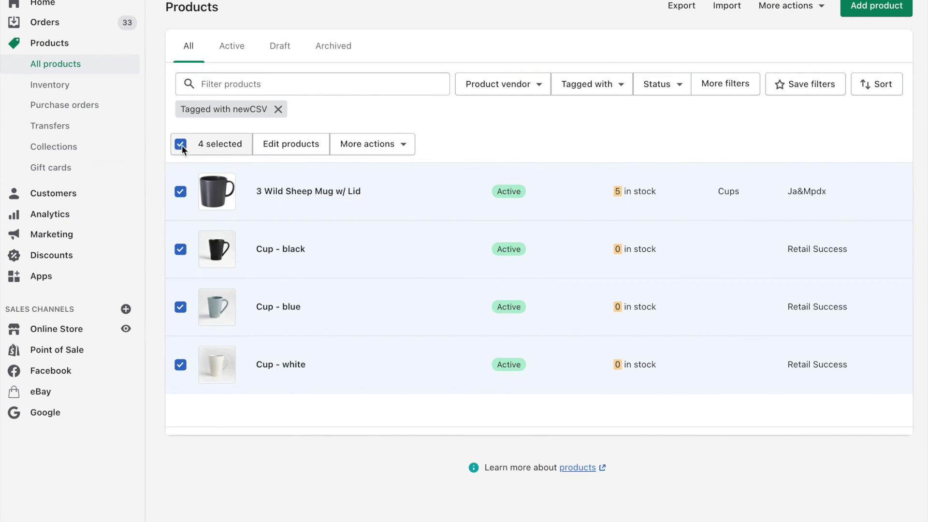
click(375, 142)
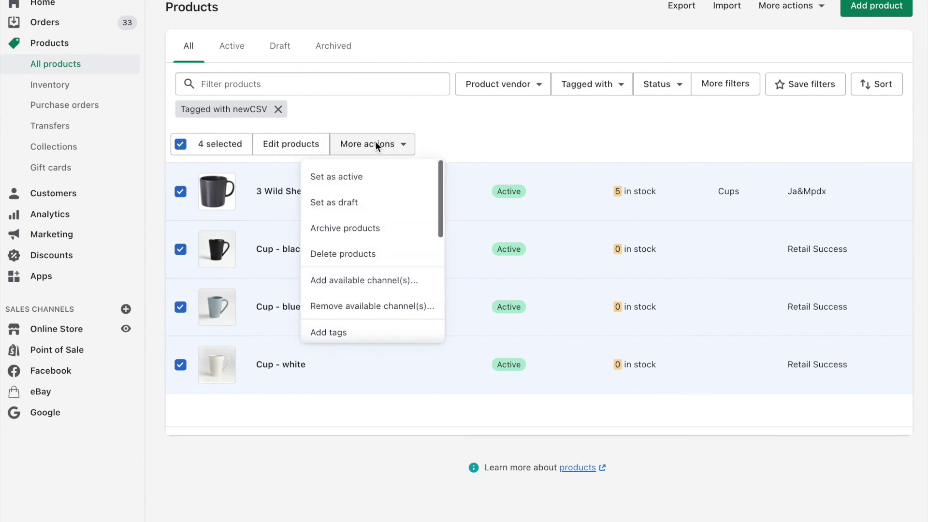
scroll(390, 219, down, 1)
scroll(390, 220, down, 3)
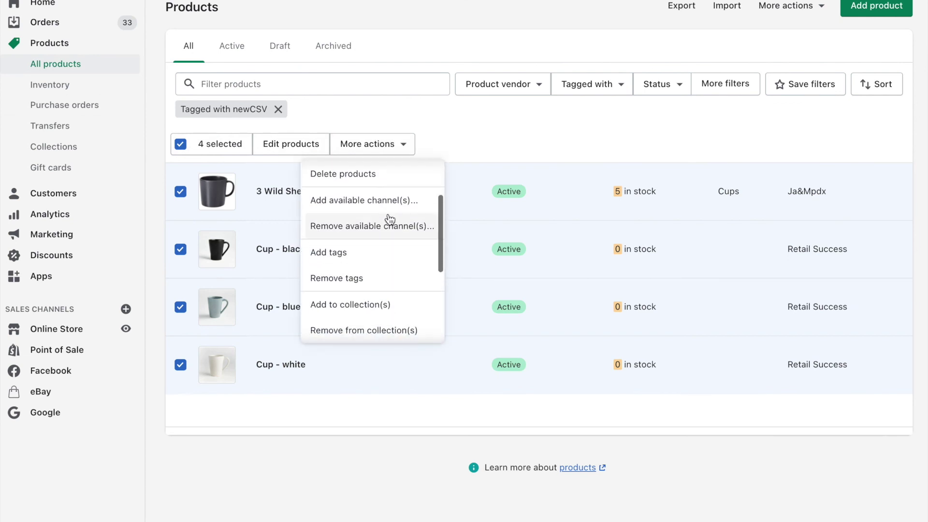
scroll(389, 220, up, 1)
scroll(385, 217, up, 2)
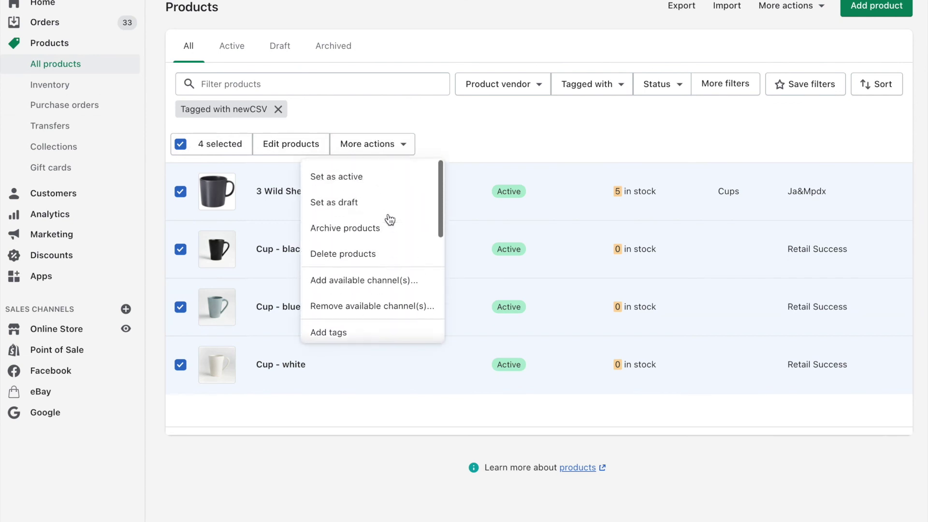
click(458, 127)
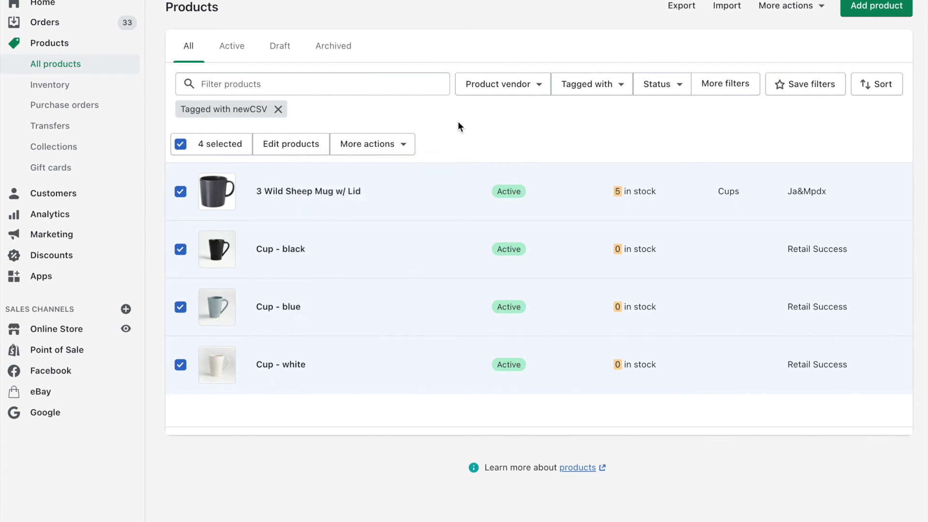